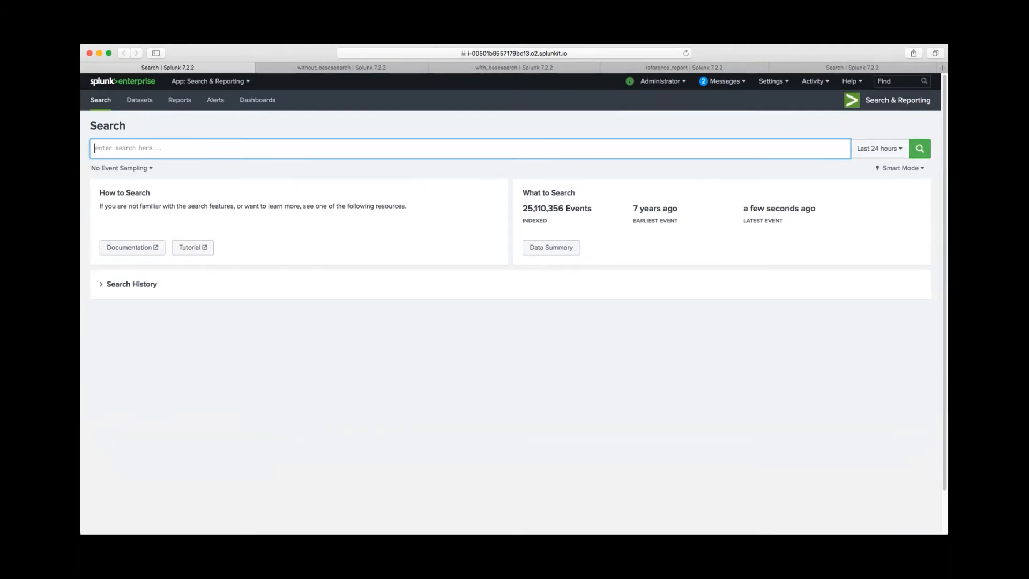
Step: Search index="main" sourcetype="pan:threat" action=* with stats count by app,action,src_ip, piped to search action=blocked
{"action": "key", "text": "super+Tab"}
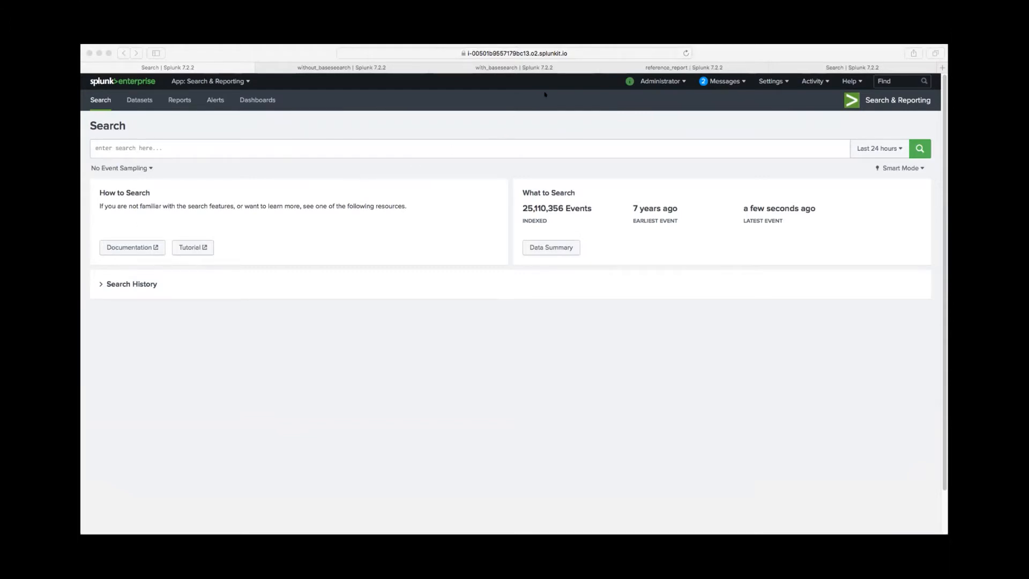
{"action": "left_click", "coordinate": [327, 141]}
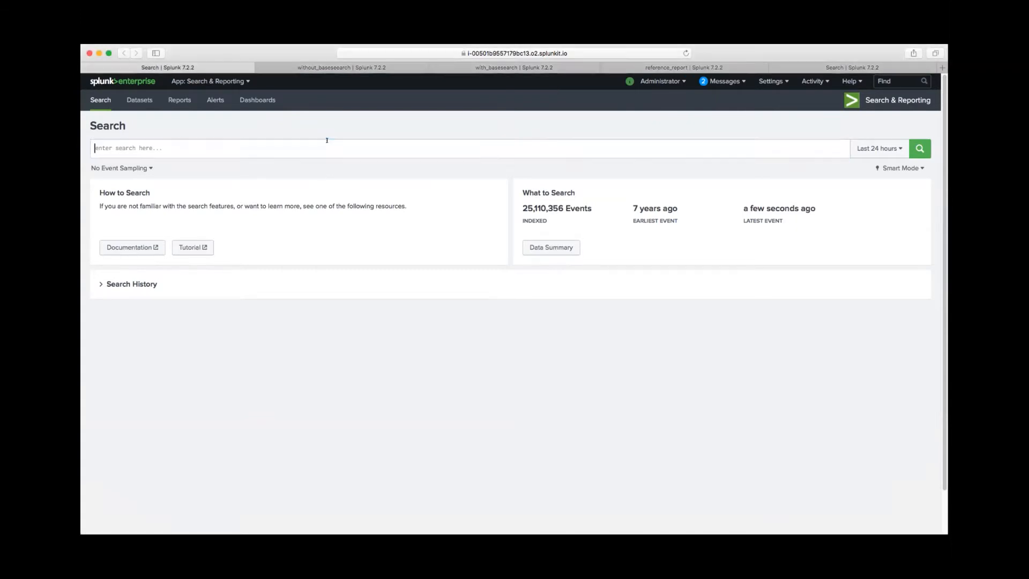
{"action": "type", "text": "index="}
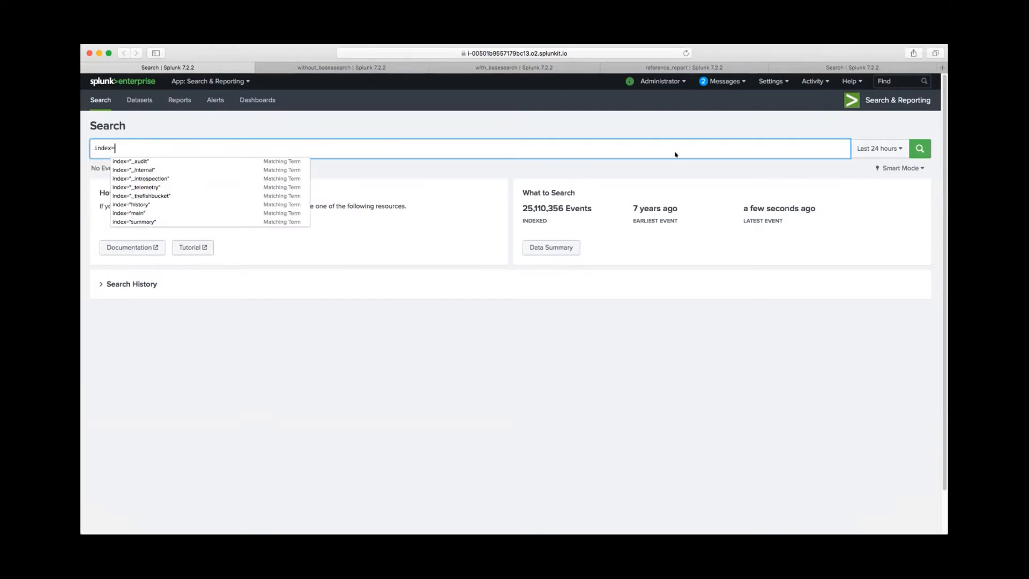
{"action": "key", "text": "super+Tab"}
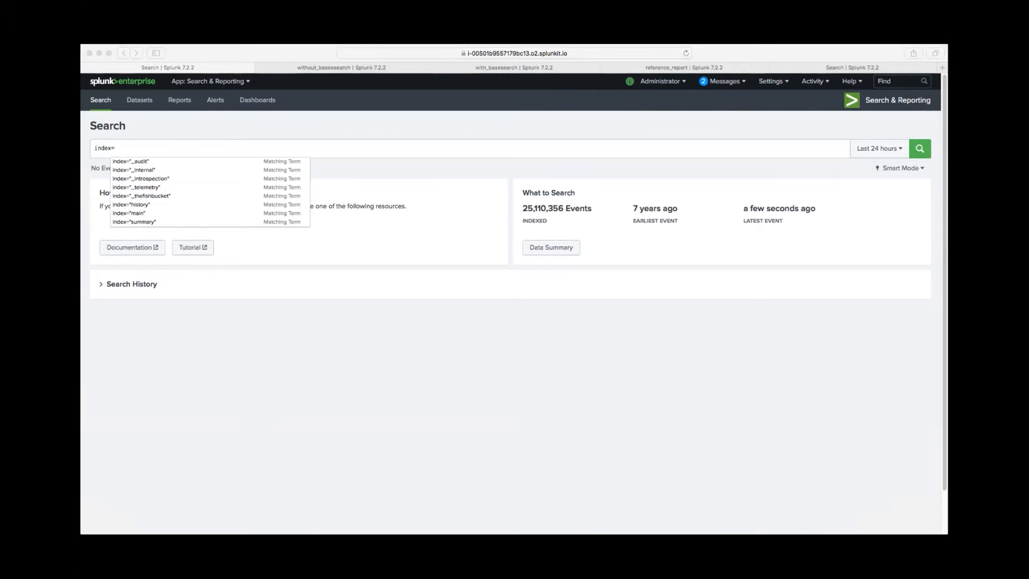
{"action": "key", "text": "super+Tab"}
{"action": "type", "text": "index=\"main\" sourcetype=\"pan:threat\" action=* | stats count by app,action,src_ip | search action=blocked"}
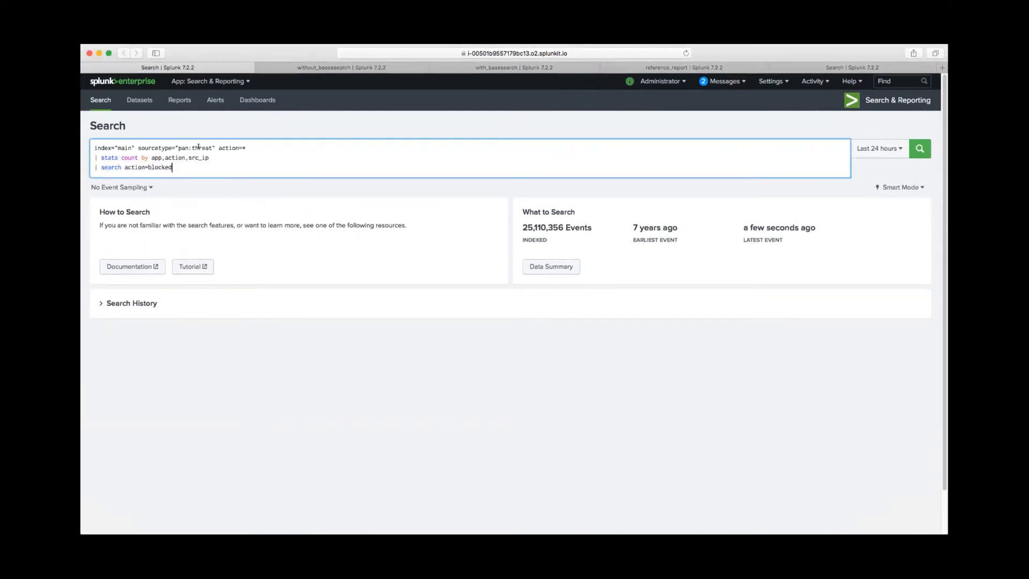
{"action": "left_click", "coordinate": [221, 172]}
{"action": "left_click_drag", "start_coordinate": [218, 149], "coordinate": [246, 148]}
{"action": "left_click", "coordinate": [231, 162]}
{"action": "left_click", "coordinate": [910, 145]}
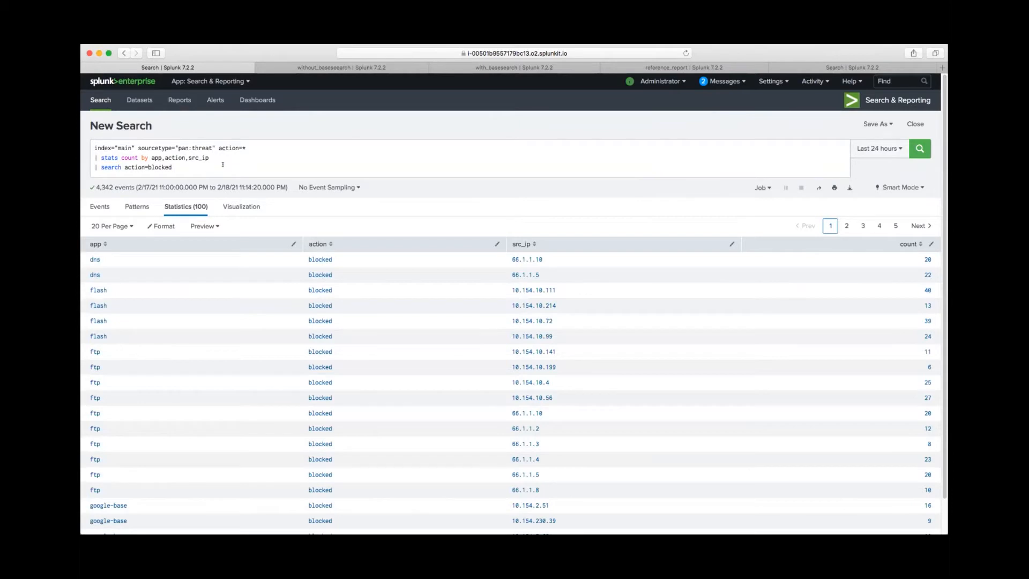
Step: Filter on action=blocked in the search's first line instead of the final search command, remove that last line, and rerun the search
{"action": "left_click", "coordinate": [245, 148]}
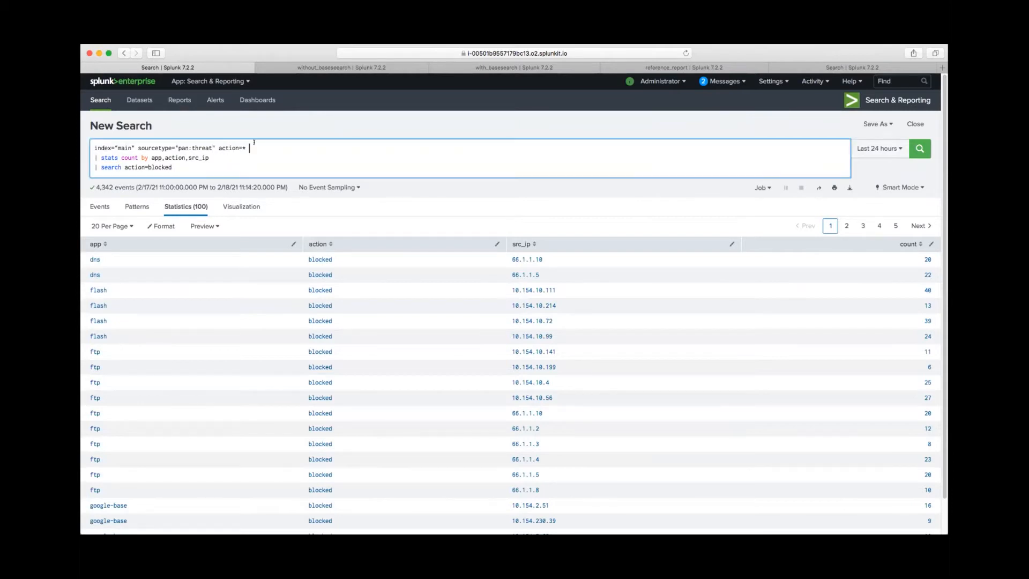
{"action": "key", "text": "BackSpace"}
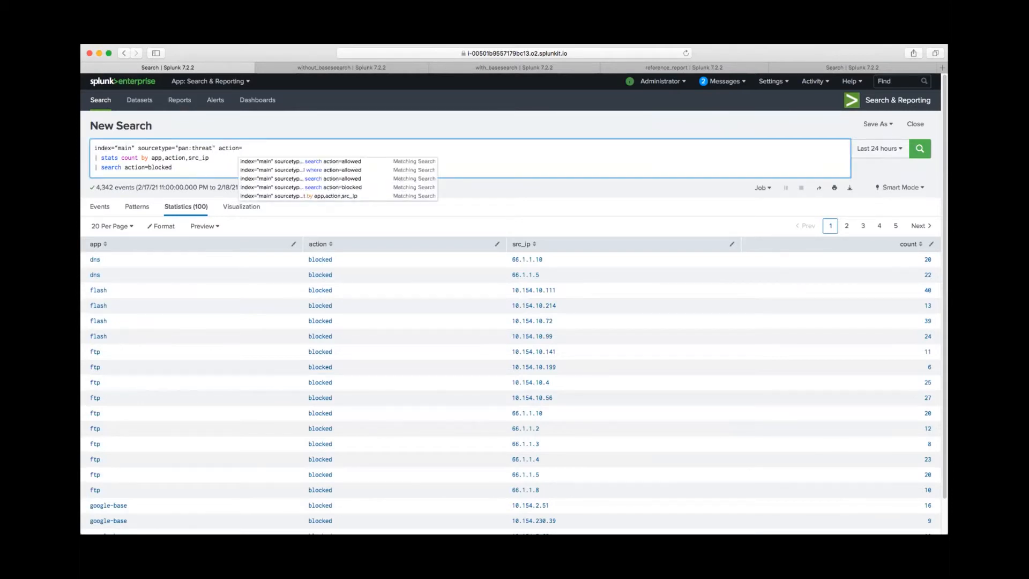
{"action": "type", "text": "blocked"}
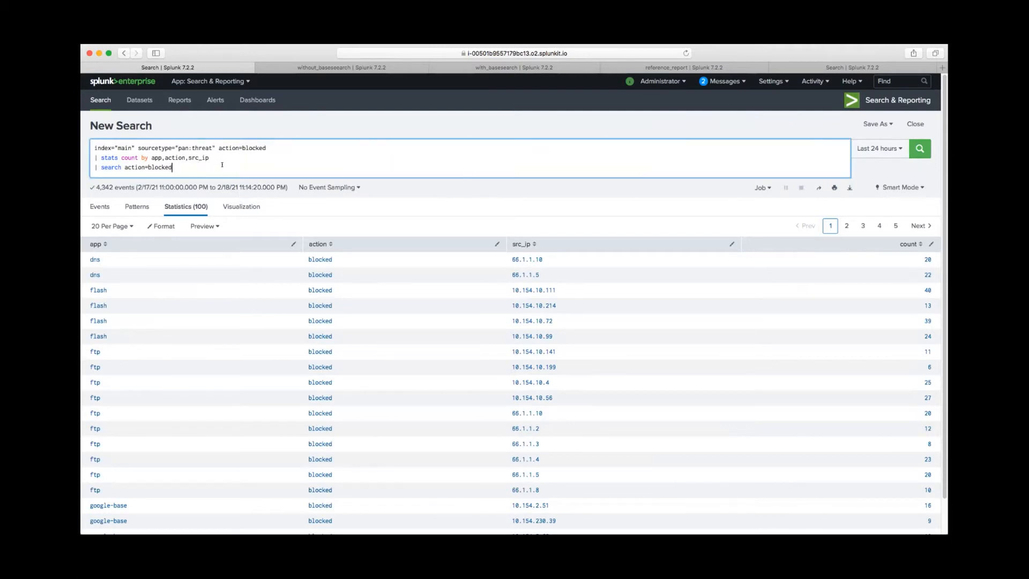
{"action": "left_click_drag", "start_coordinate": [173, 167], "coordinate": [86, 166]}
{"action": "key", "text": "BackSpace"}
{"action": "key", "text": "BackSpace"}
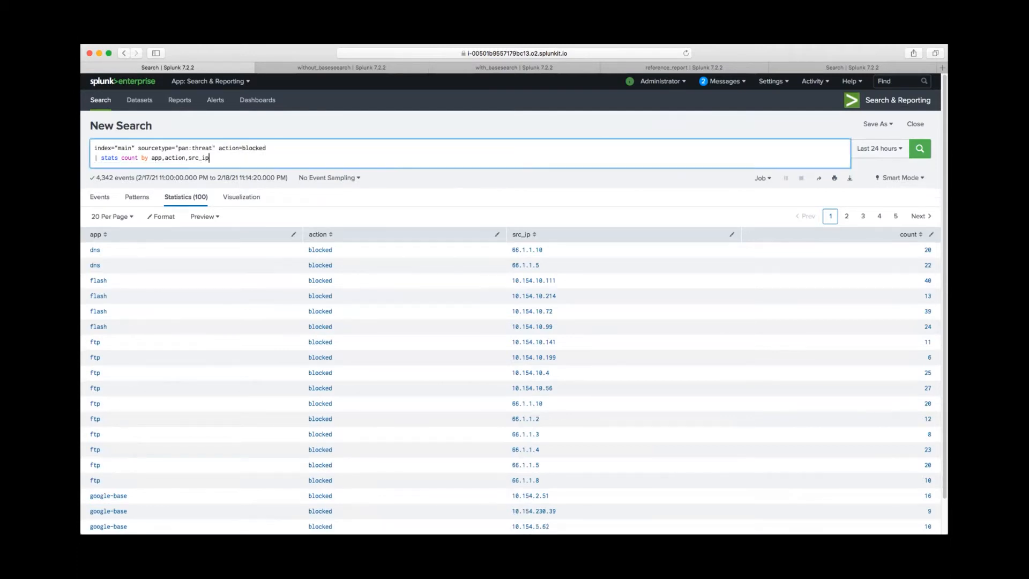
{"action": "key", "text": "Return"}
{"action": "left_click", "coordinate": [267, 147]}
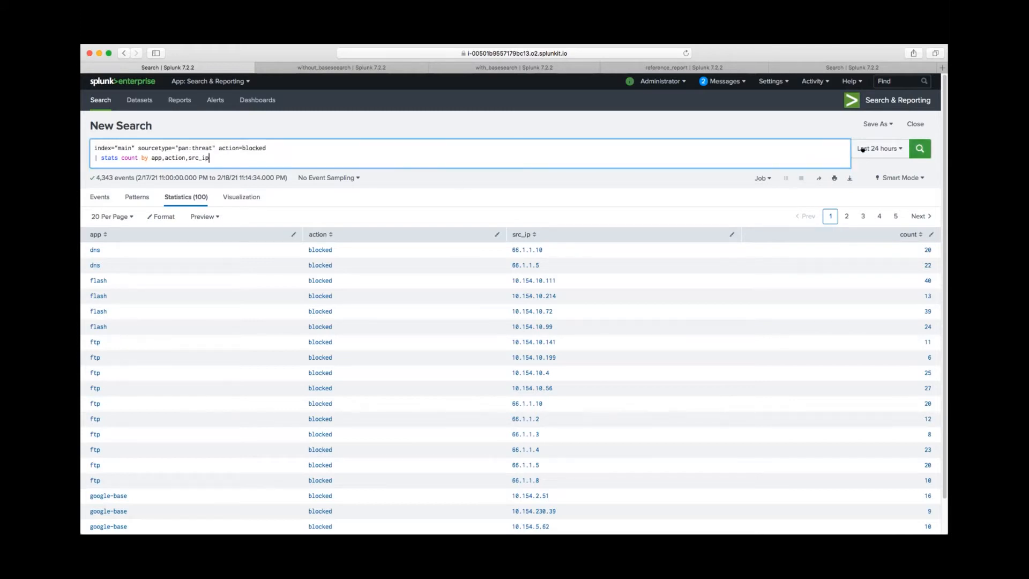
Step: Rerun the blocked-action search over the last 24 hours and over all time
{"action": "left_click", "coordinate": [884, 148]}
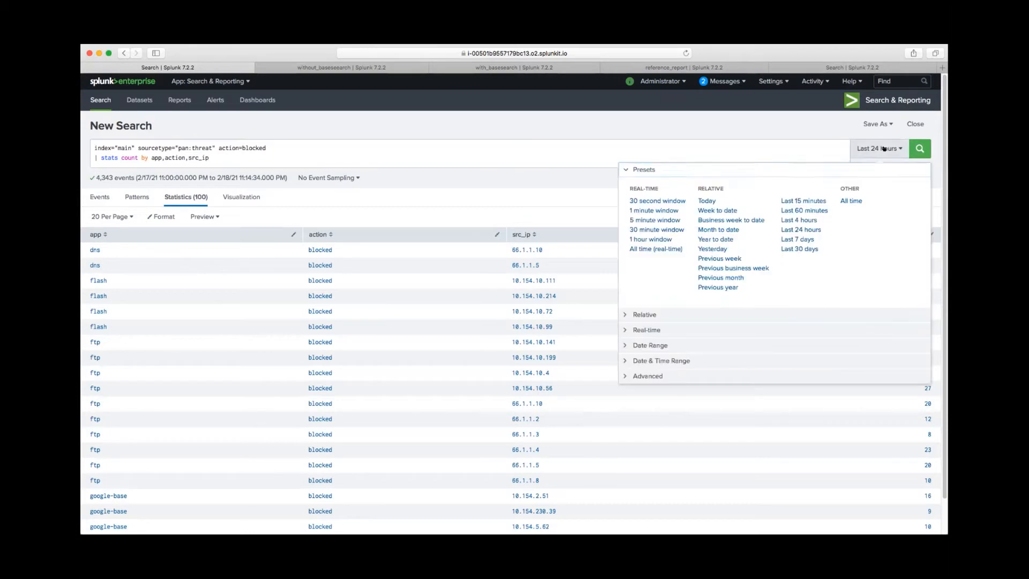
{"action": "left_click", "coordinate": [800, 229]}
{"action": "left_click", "coordinate": [886, 145]}
{"action": "left_click", "coordinate": [852, 202]}
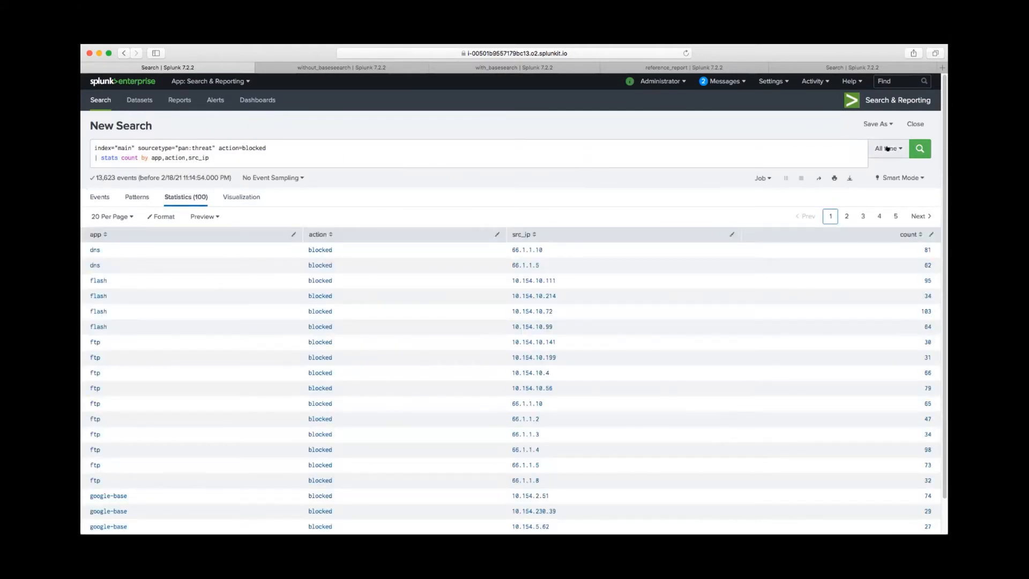
{"action": "left_click", "coordinate": [404, 147]}
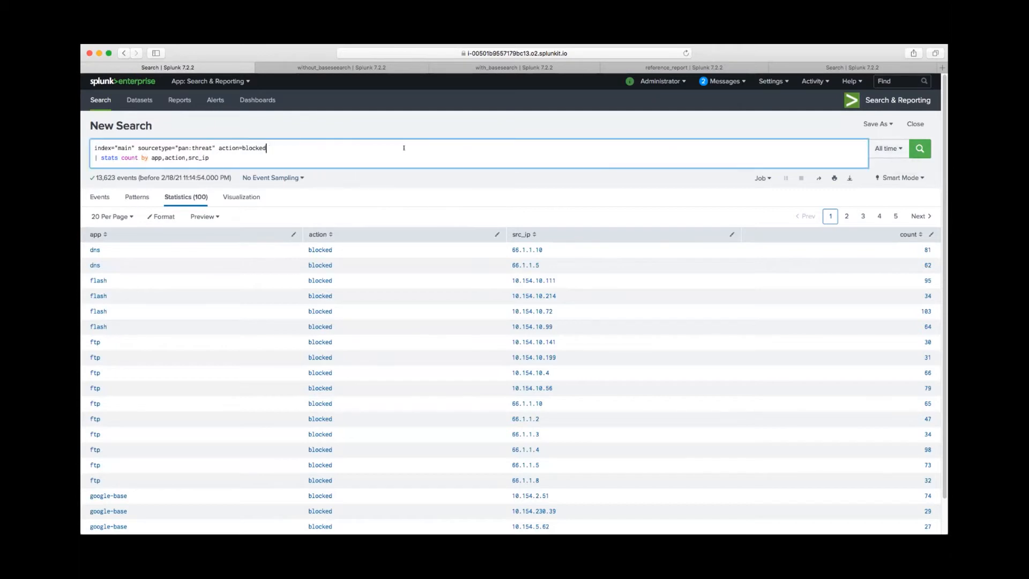
Step: Compare the search over the last 7 days and return the time range to all time
{"action": "left_click", "coordinate": [872, 148]}
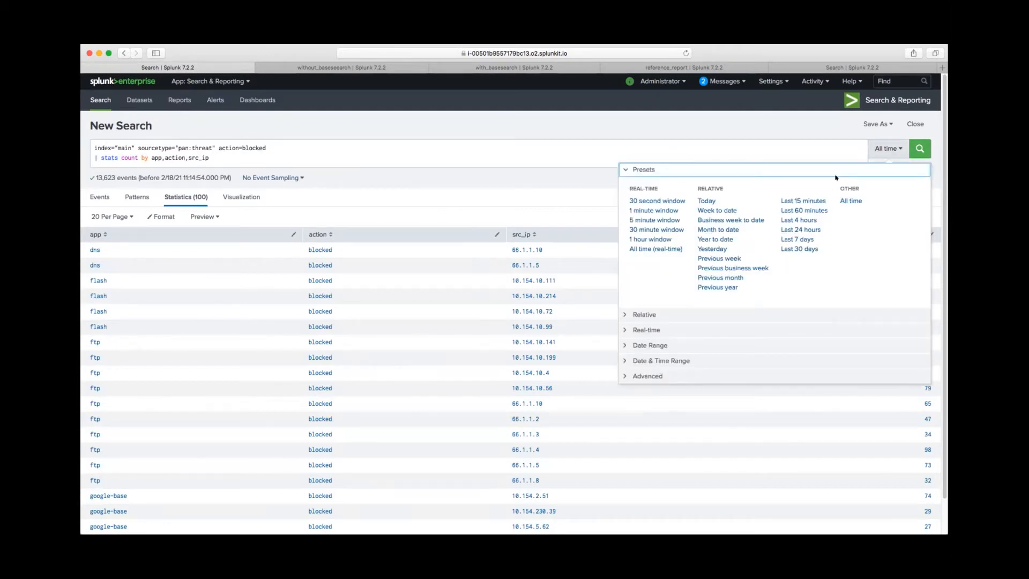
{"action": "left_click", "coordinate": [797, 239]}
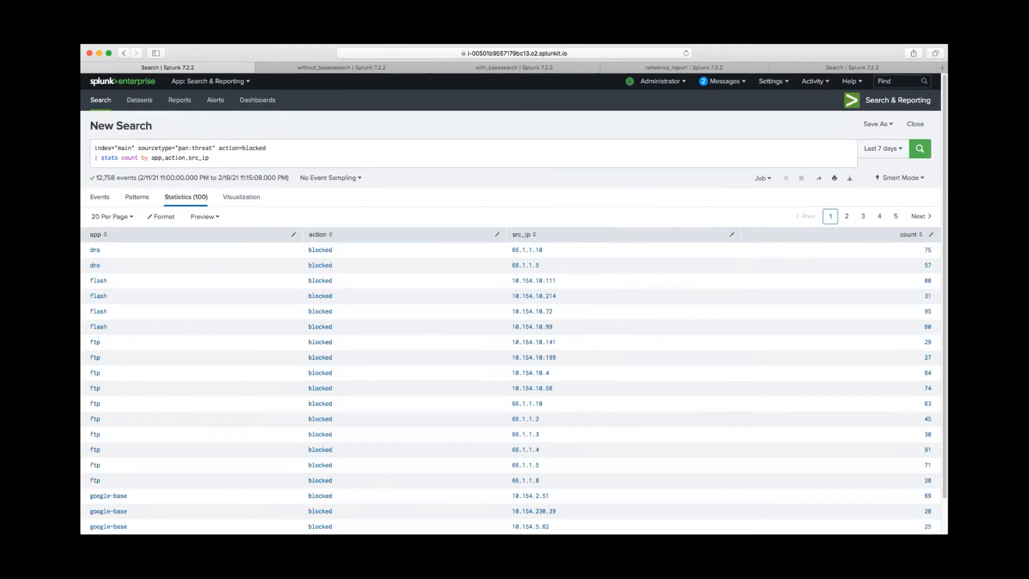
{"action": "left_click", "coordinate": [882, 147]}
{"action": "left_click", "coordinate": [850, 264]}
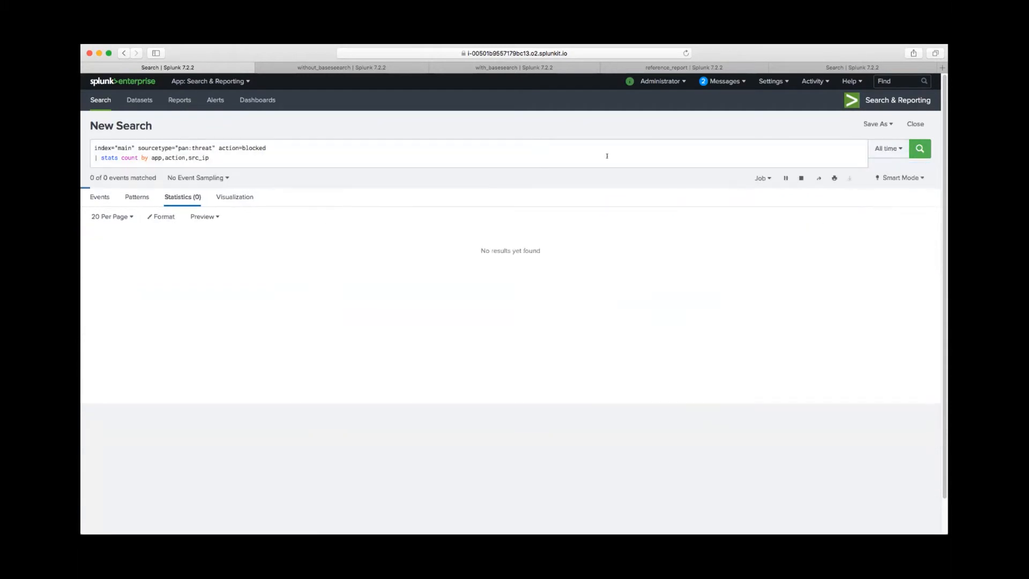
{"action": "left_click", "coordinate": [297, 150]}
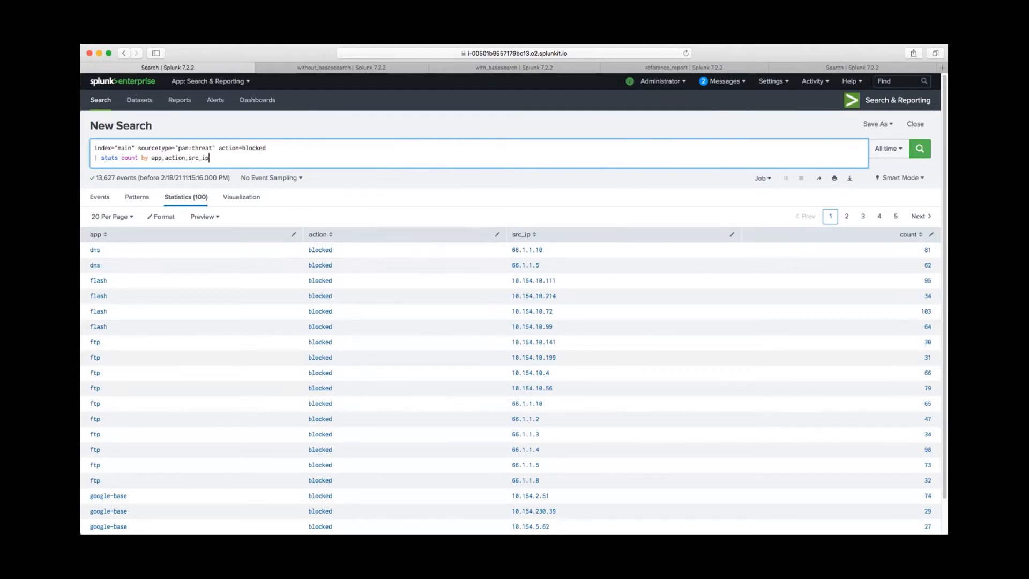
Step: Replace the query with index="main" sourcetype="pan:threat" NOT category=unknown NOT category=dos and run it
{"action": "key", "text": "super+Tab"}
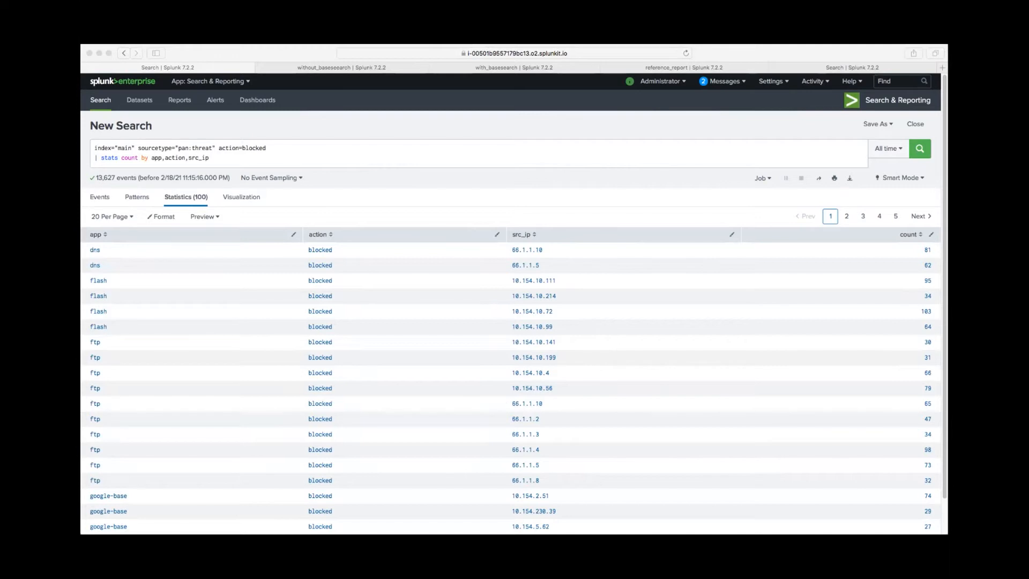
{"action": "triple_click", "coordinate": [215, 157]}
{"action": "left_click", "coordinate": [215, 154]}
{"action": "type", "text": "index=\"main\" sourcetype=\"pan:threat\" NOT category=unknown NOT category=dos"}
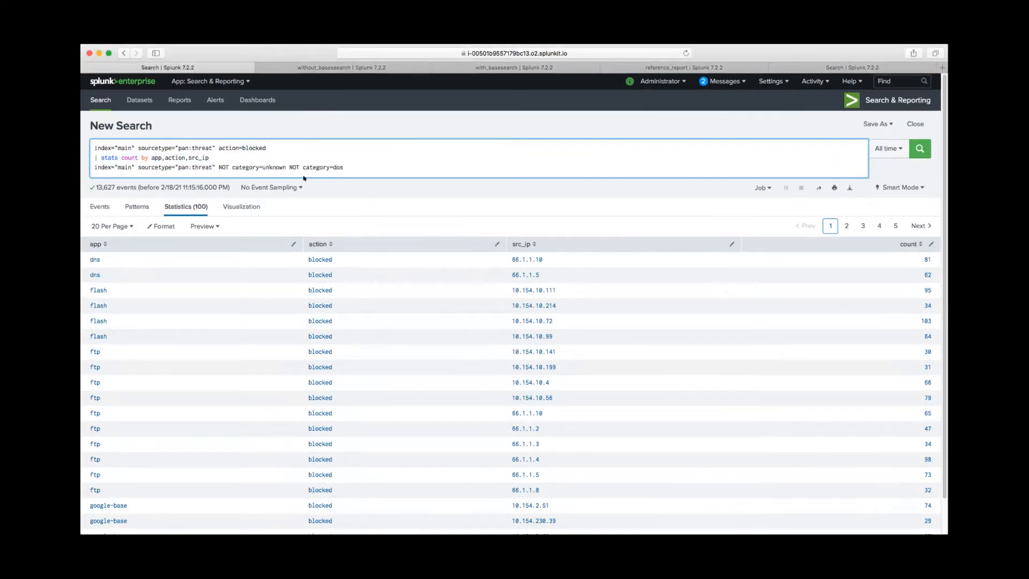
{"action": "key", "text": "super+a"}
{"action": "type", "text": "index=\"main\" sourcetype=\"pan:threat\" NOT category=unknown NOT category=dos"}
{"action": "left_click", "coordinate": [160, 142]}
{"action": "key", "text": "Delete"}
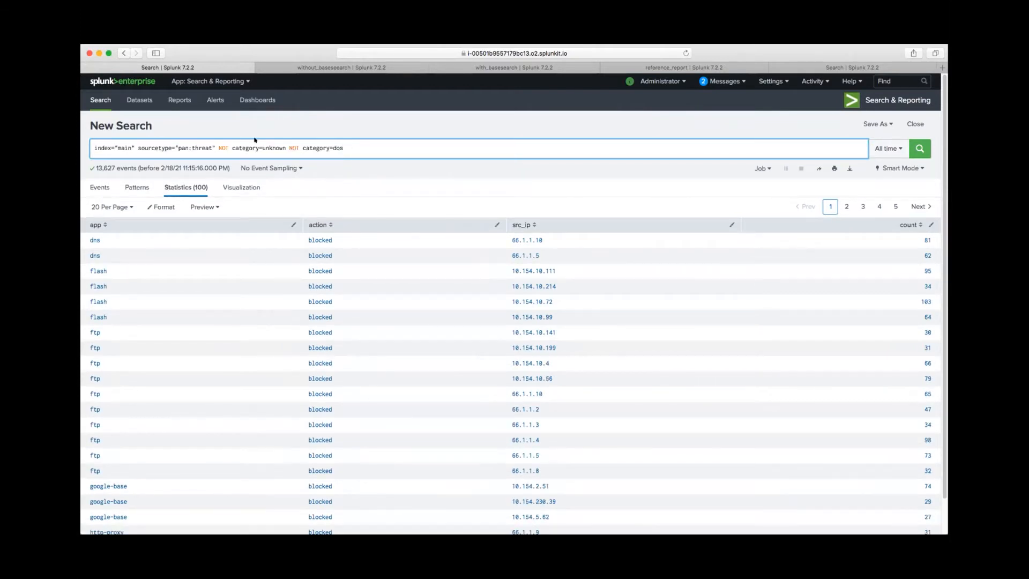
{"action": "left_click", "coordinate": [924, 150]}
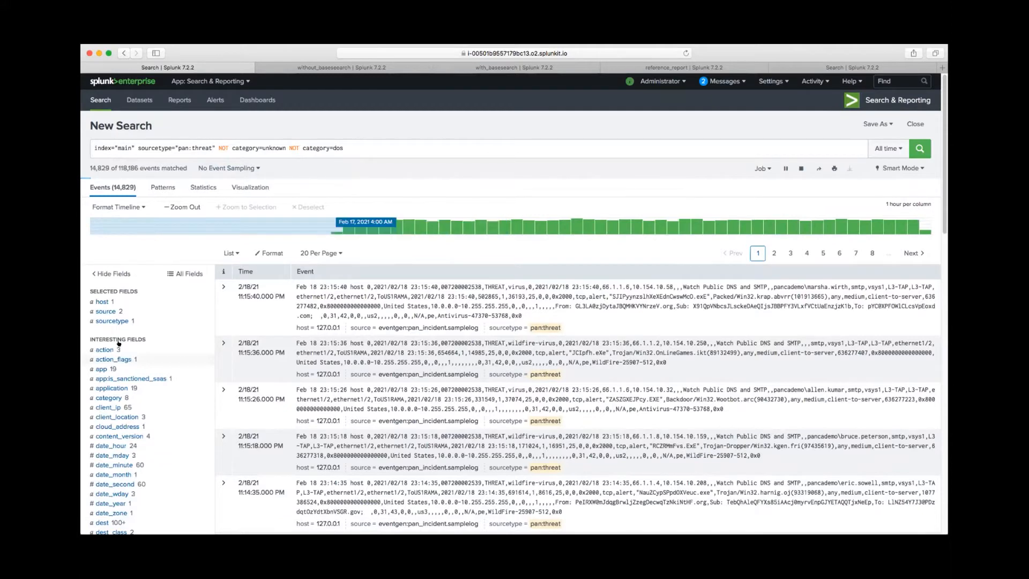
Step: Examine the values of the category field in the returned events
{"action": "scroll", "coordinate": [119, 379], "scroll_direction": "down", "scroll_amount": 1}
{"action": "left_click", "coordinate": [112, 380]}
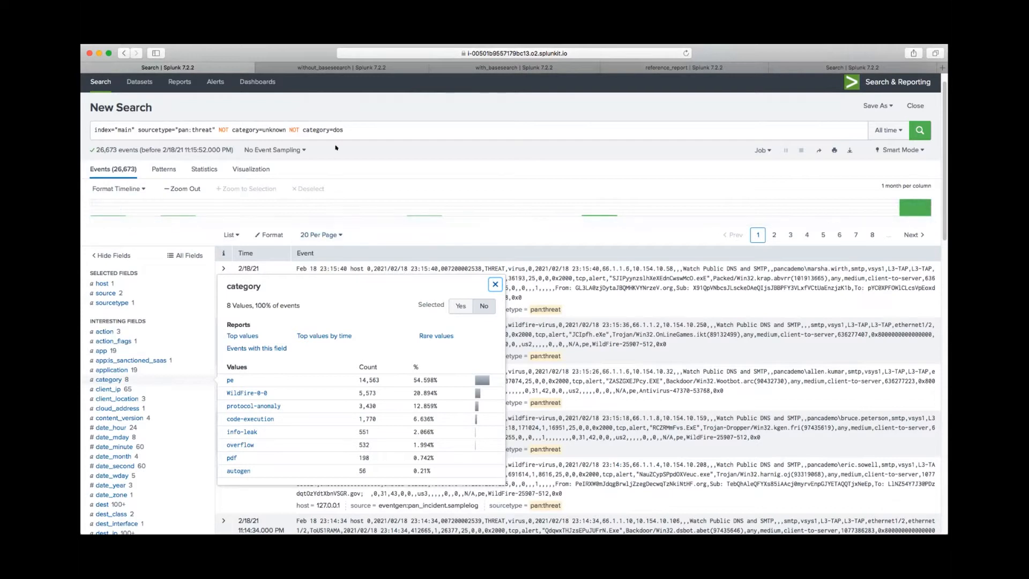
{"action": "left_click", "coordinate": [350, 128]}
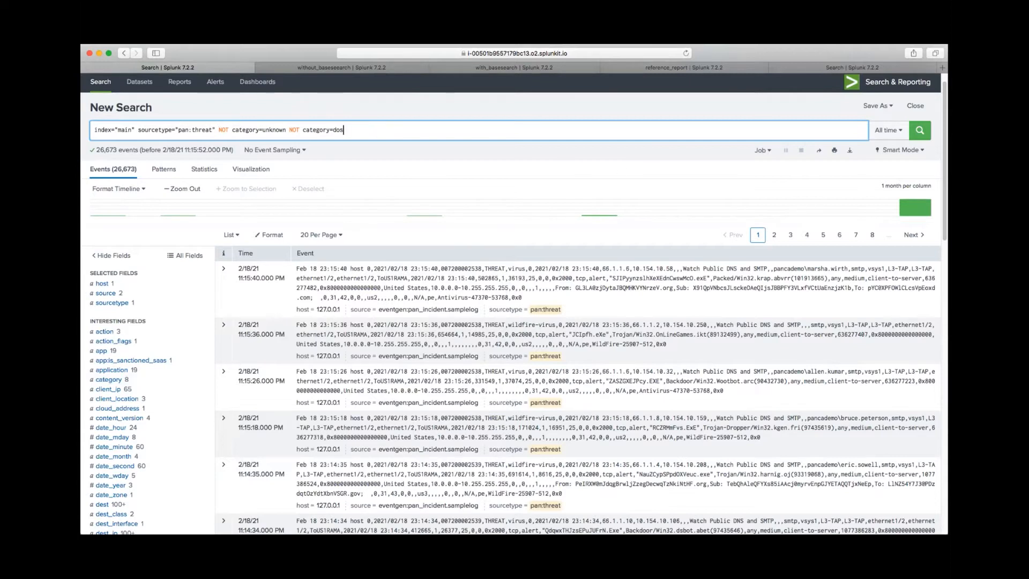
Step: Append | stats count by category,app and | eval catapp=category+" : "+app to the search and run it
{"action": "key", "text": "super+Tab"}
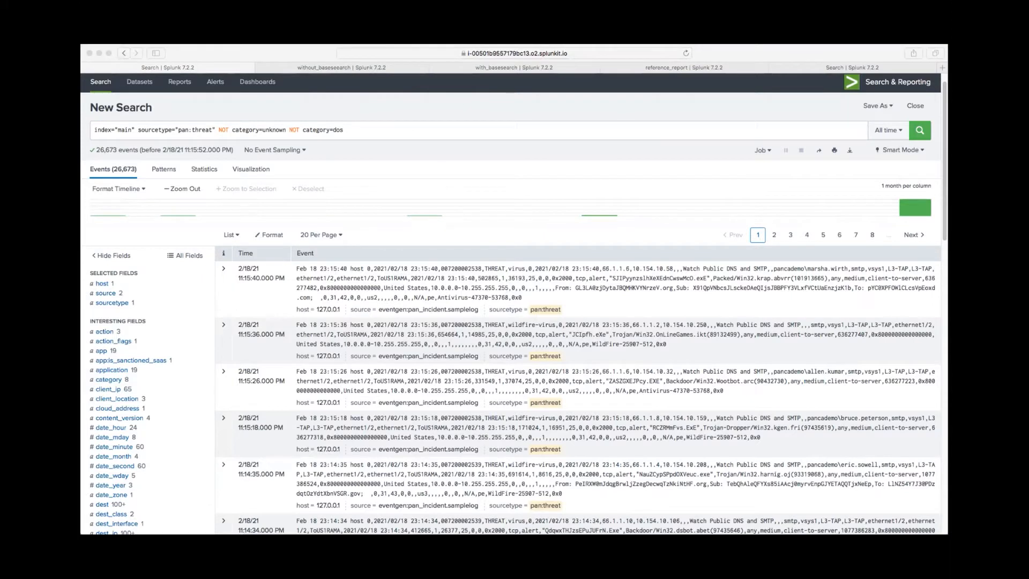
{"action": "left_click", "coordinate": [376, 127]}
{"action": "key", "text": "super+a"}
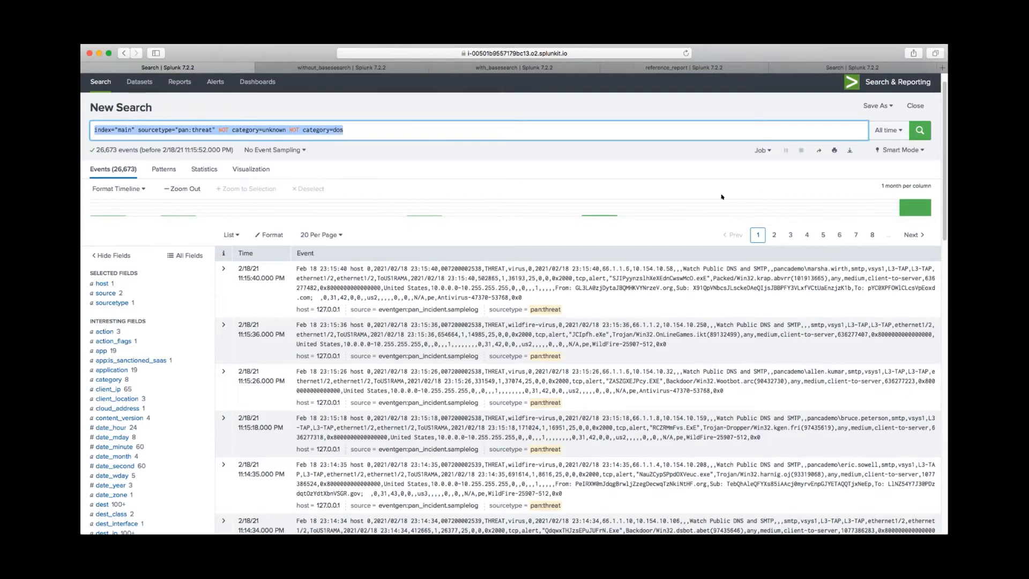
{"action": "key", "text": "super+Tab"}
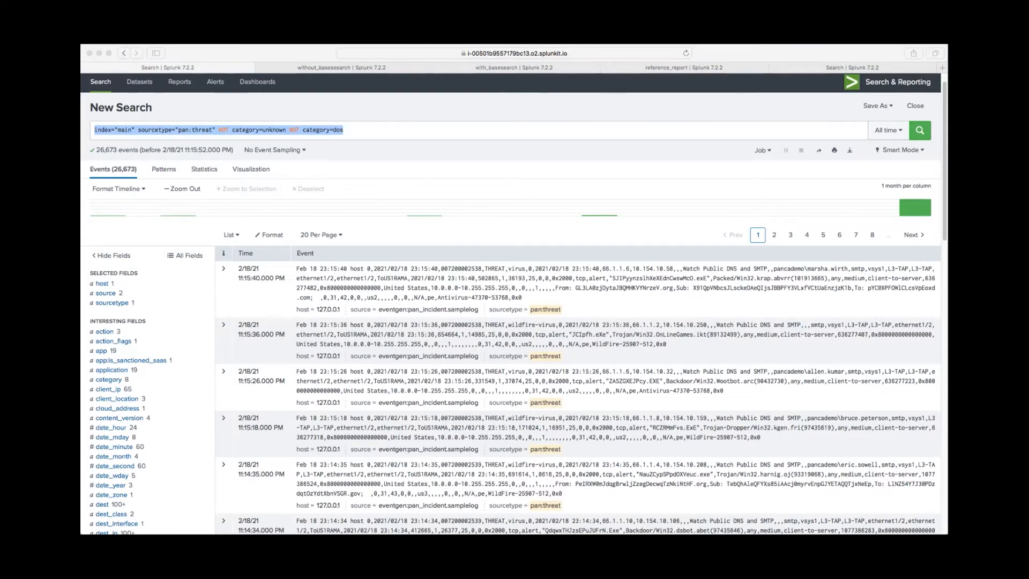
{"action": "key", "text": "super+Tab"}
{"action": "left_click", "coordinate": [369, 123]}
{"action": "type", "text": "| stats count by category,app | eval catapp=category+\" : \"+app"}
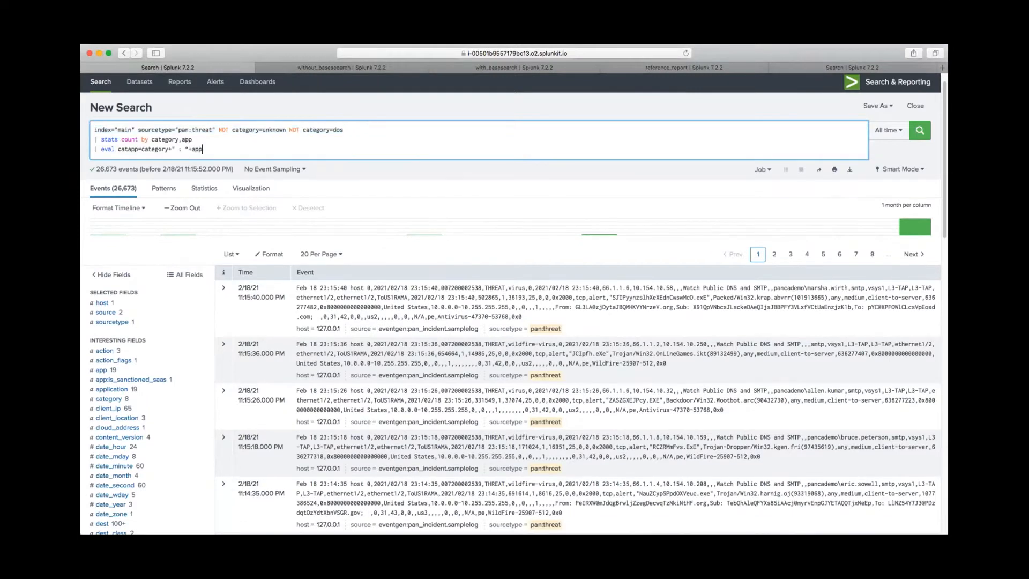
{"action": "double_click", "coordinate": [110, 139]}
{"action": "double_click", "coordinate": [107, 149]}
{"action": "left_click_drag", "start_coordinate": [116, 147], "coordinate": [204, 149]}
{"action": "left_click", "coordinate": [216, 149]}
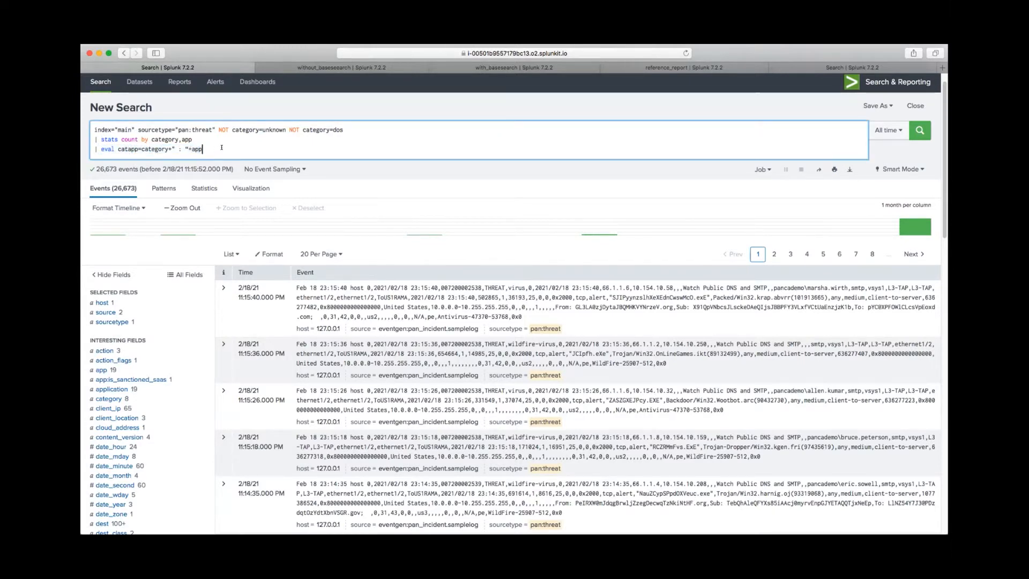
{"action": "left_click", "coordinate": [919, 133]}
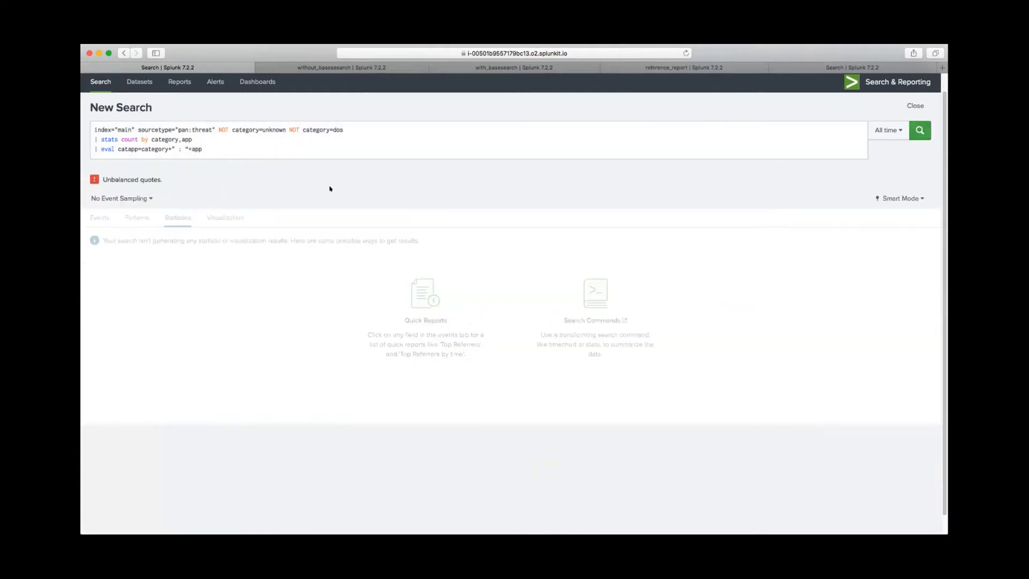
Step: Correct the closing quotation mark before +app in the eval expression and rerun the search
{"action": "left_click", "coordinate": [188, 149]}
{"action": "key", "text": "Return"}
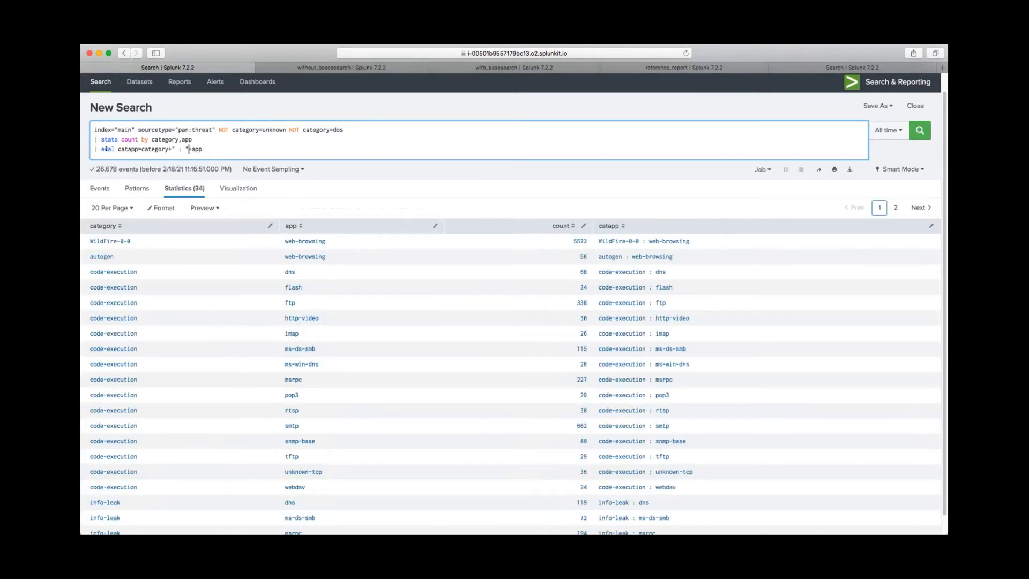
{"action": "type", "text": "+"}
{"action": "type", "text": "+"}
{"action": "left_click", "coordinate": [215, 147]}
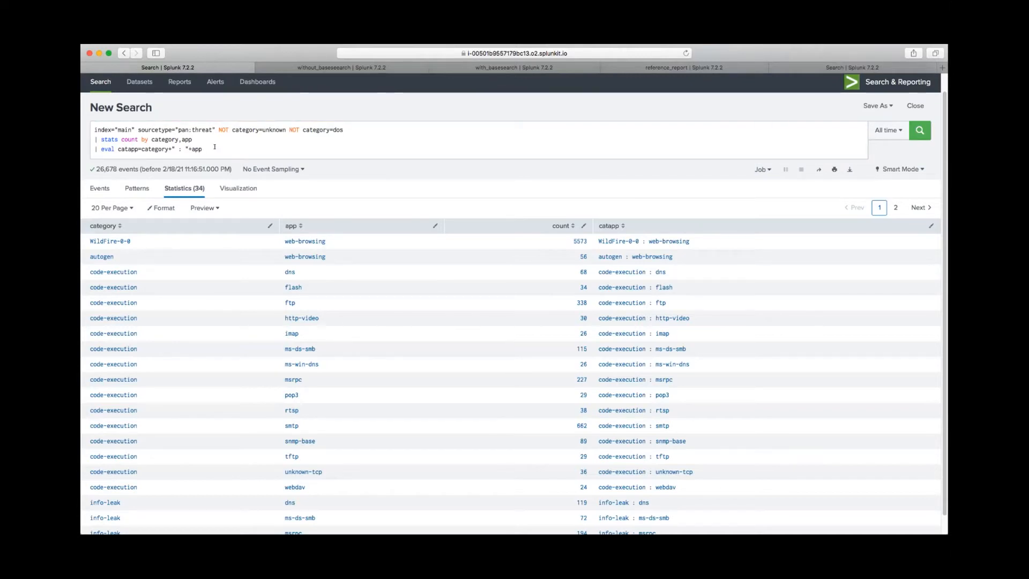
{"action": "left_click", "coordinate": [214, 147]}
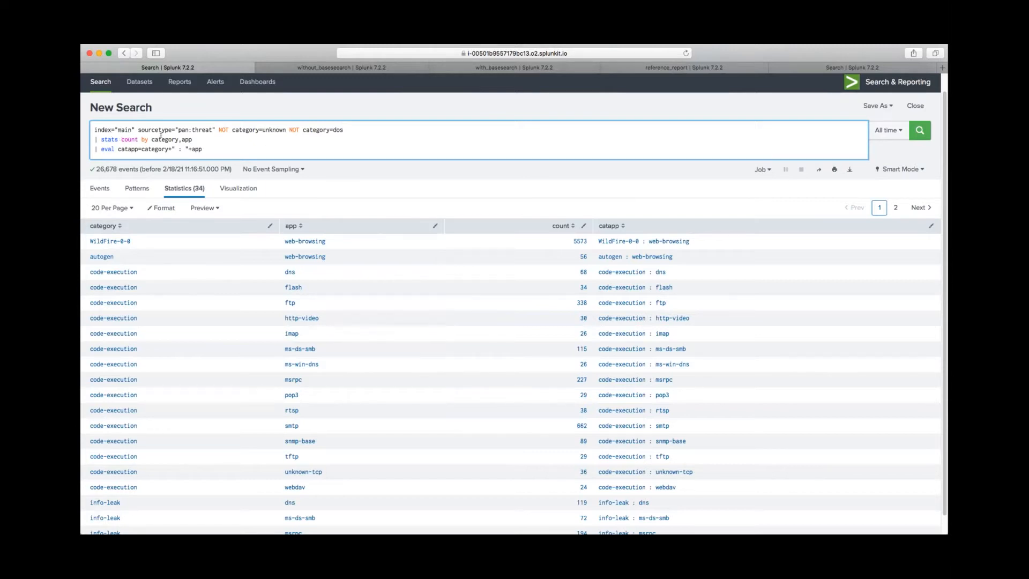
{"action": "left_click_drag", "start_coordinate": [192, 140], "coordinate": [102, 140]}
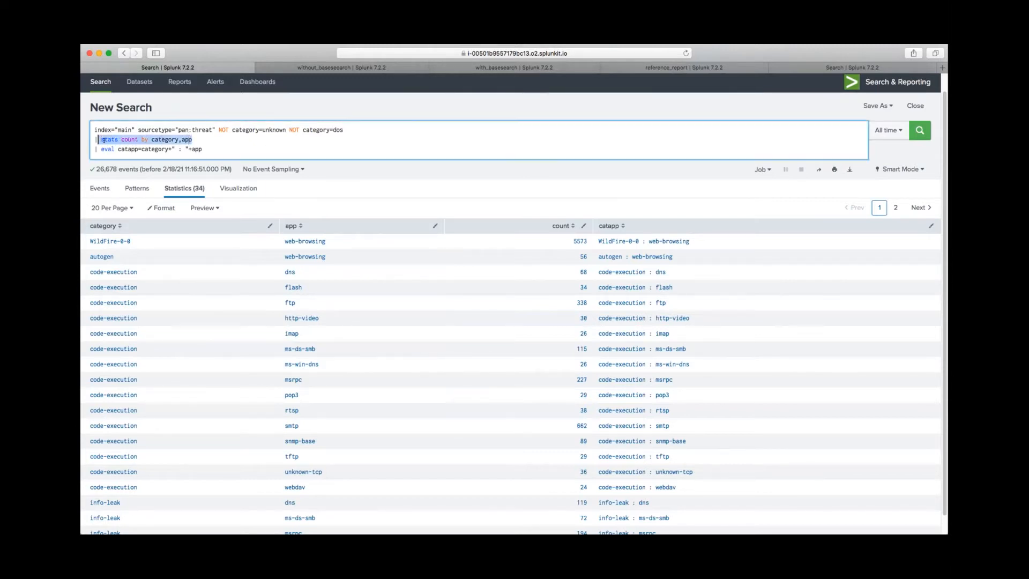
{"action": "left_click", "coordinate": [304, 149]}
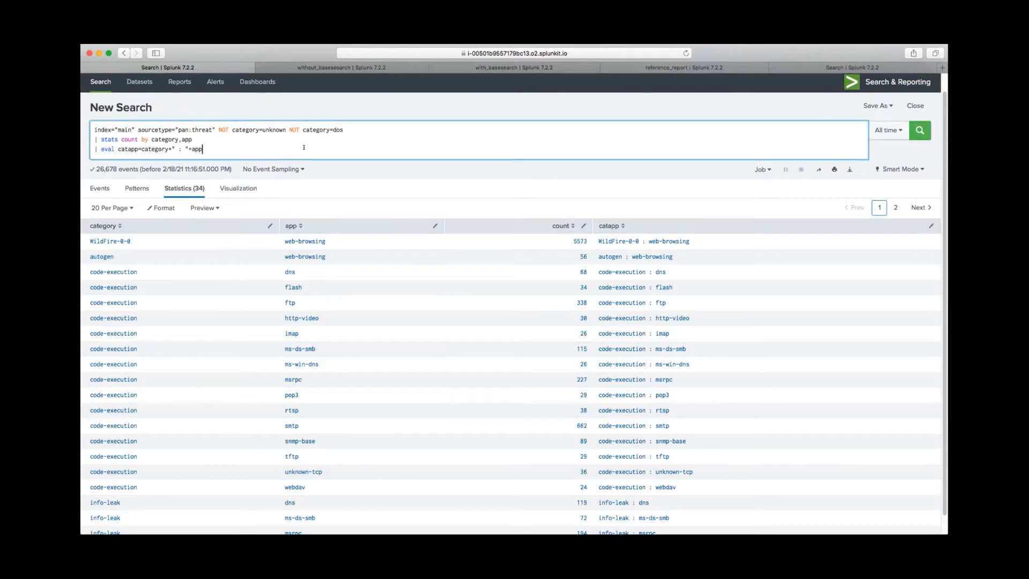
Step: Move the eval catapp=category+" : "+app line ahead of the stats count by category,app line and run the search
{"action": "left_click_drag", "start_coordinate": [303, 149], "coordinate": [90, 143]}
{"action": "key", "text": "super+c"}
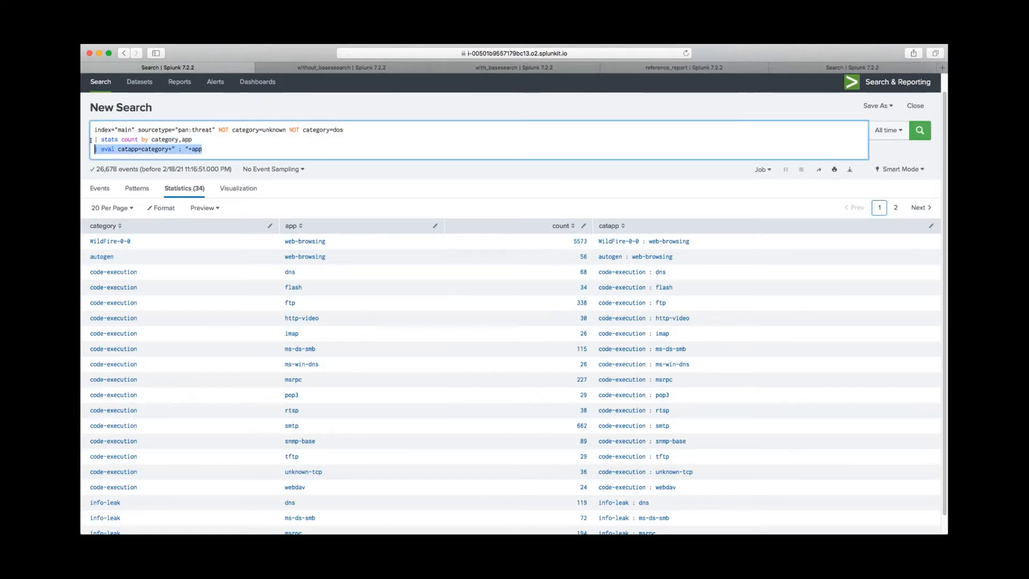
{"action": "key", "text": "BackSpace"}
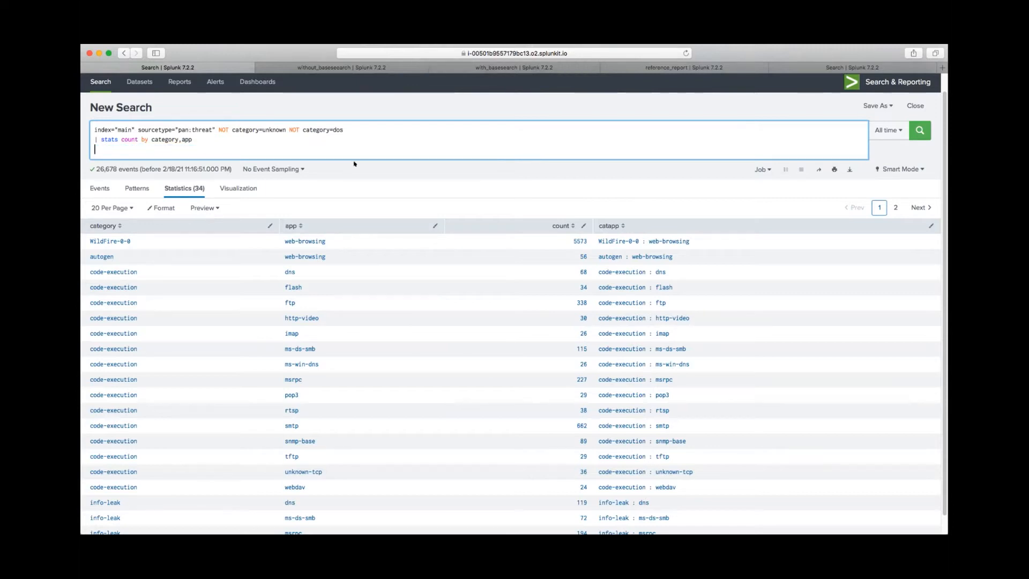
{"action": "left_click", "coordinate": [374, 127]}
{"action": "key", "text": "super+v"}
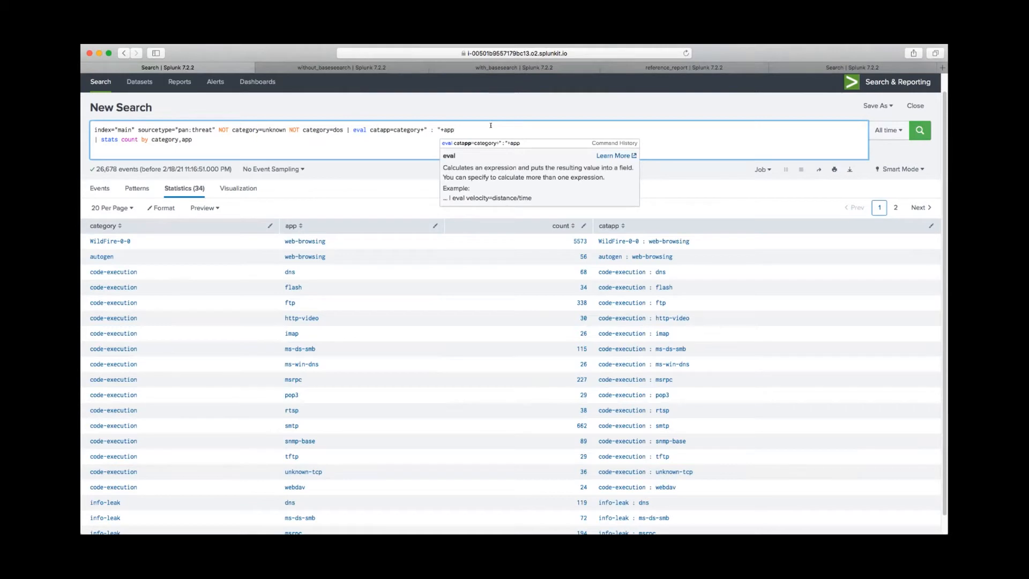
{"action": "key", "text": "super+backslash"}
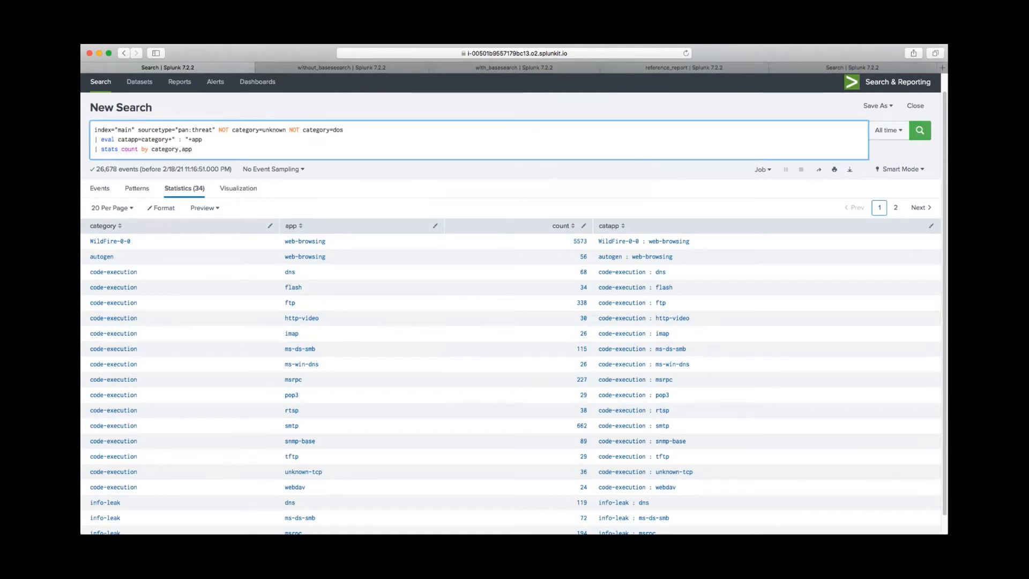
{"action": "left_click", "coordinate": [920, 131]}
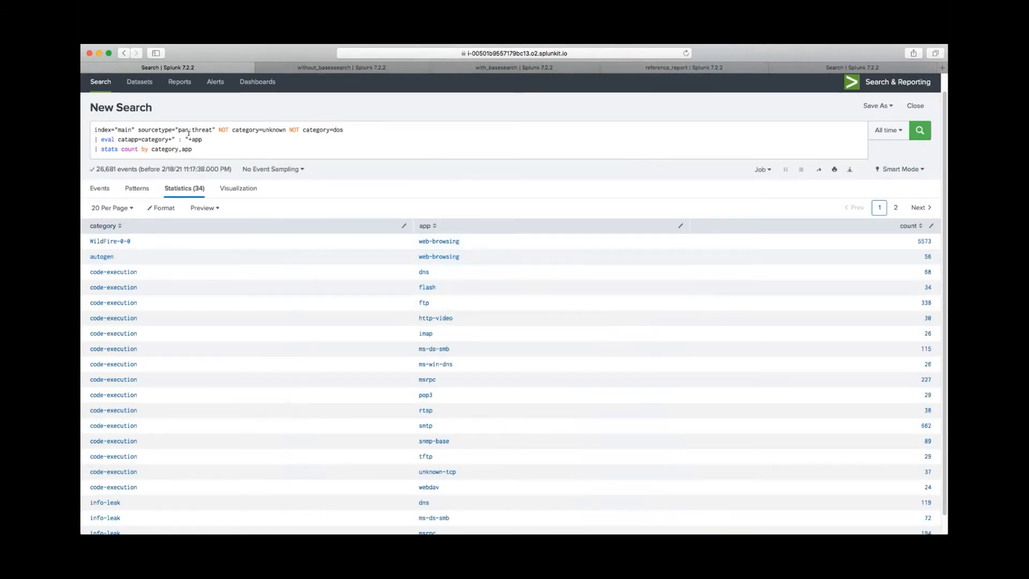
Step: Add catapp to the stats by clause so it reads stats count by category,app,catapp, and rerun the search
{"action": "double_click", "coordinate": [129, 140]}
{"action": "key", "text": "ctrl+c"}
{"action": "left_click", "coordinate": [200, 147]}
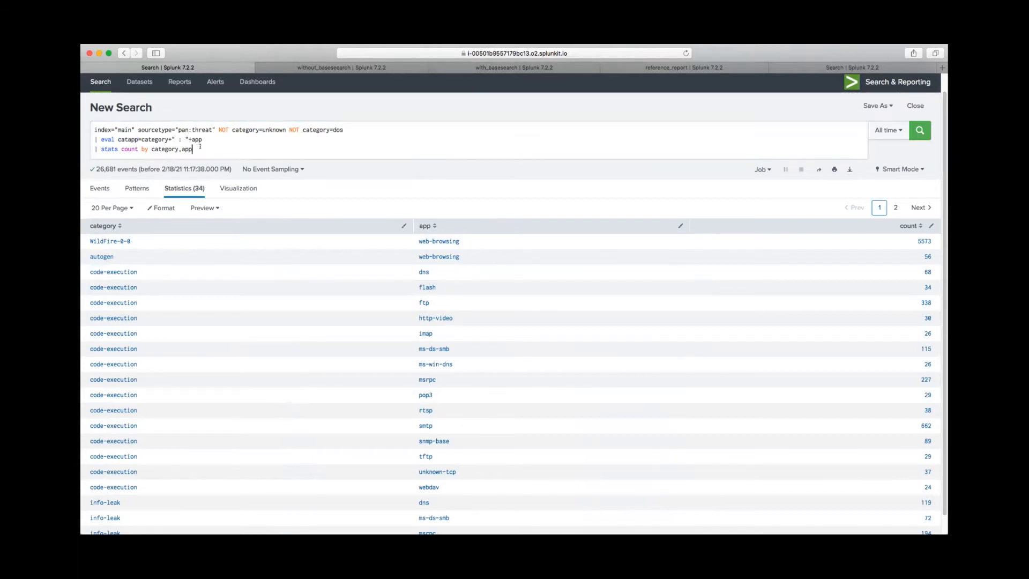
{"action": "key", "text": "ctrl+v"}
{"action": "key", "text": "Return"}
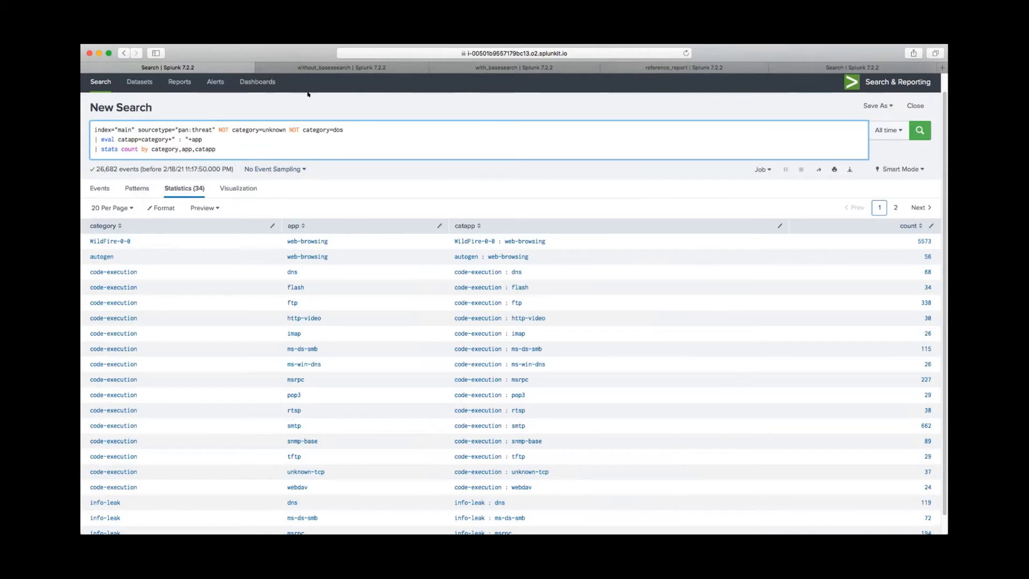
Step: Review the XML source and all panels of the without_baseseearch dashboard in edit mode, leaving without saving
{"action": "left_click", "coordinate": [368, 67]}
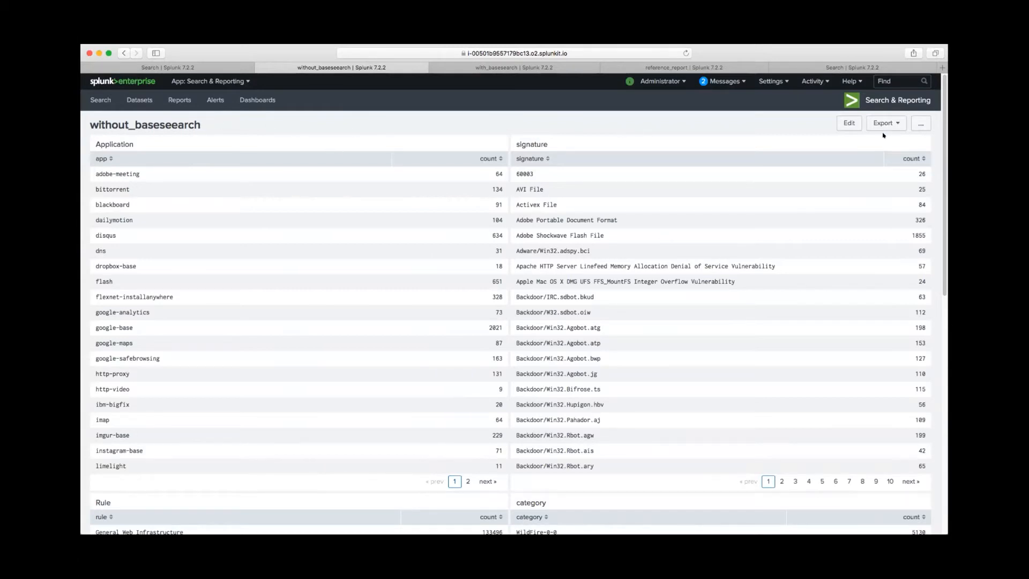
{"action": "left_click", "coordinate": [849, 122]}
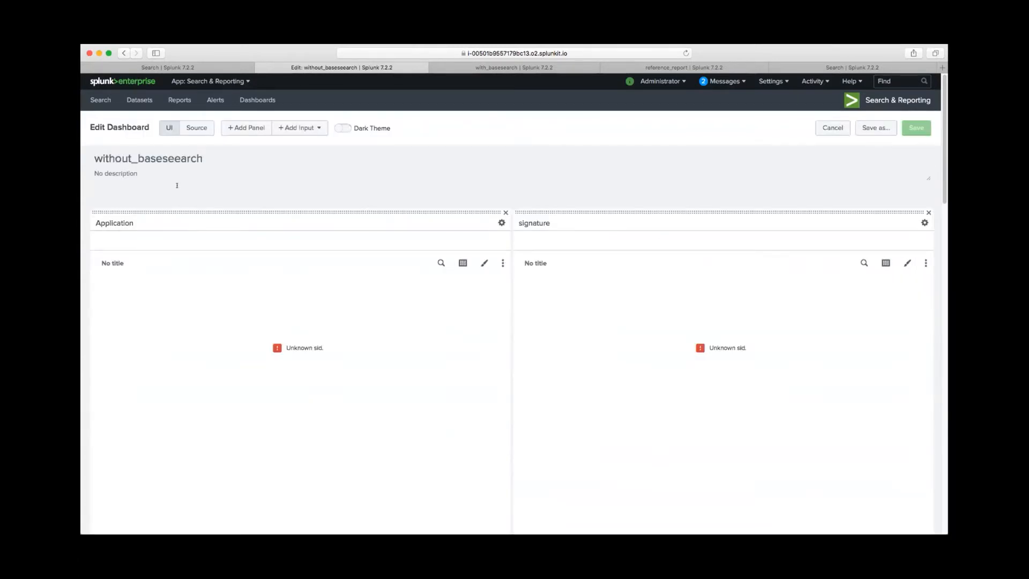
{"action": "left_click", "coordinate": [200, 126]}
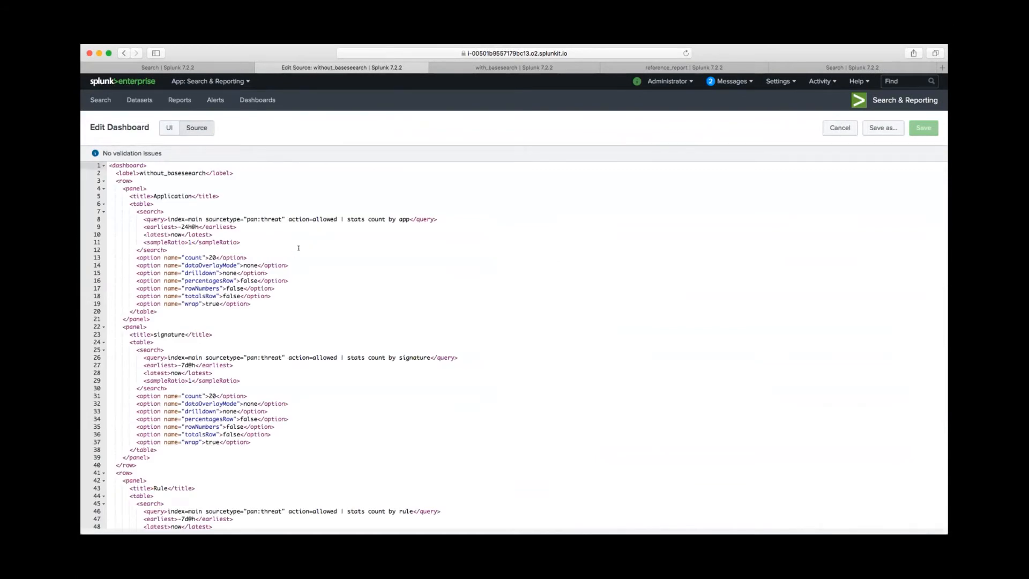
{"action": "scroll", "coordinate": [199, 214], "scroll_direction": "down", "scroll_amount": 2}
{"action": "scroll", "coordinate": [201, 216], "scroll_direction": "up", "scroll_amount": 2}
{"action": "left_click", "coordinate": [170, 127]}
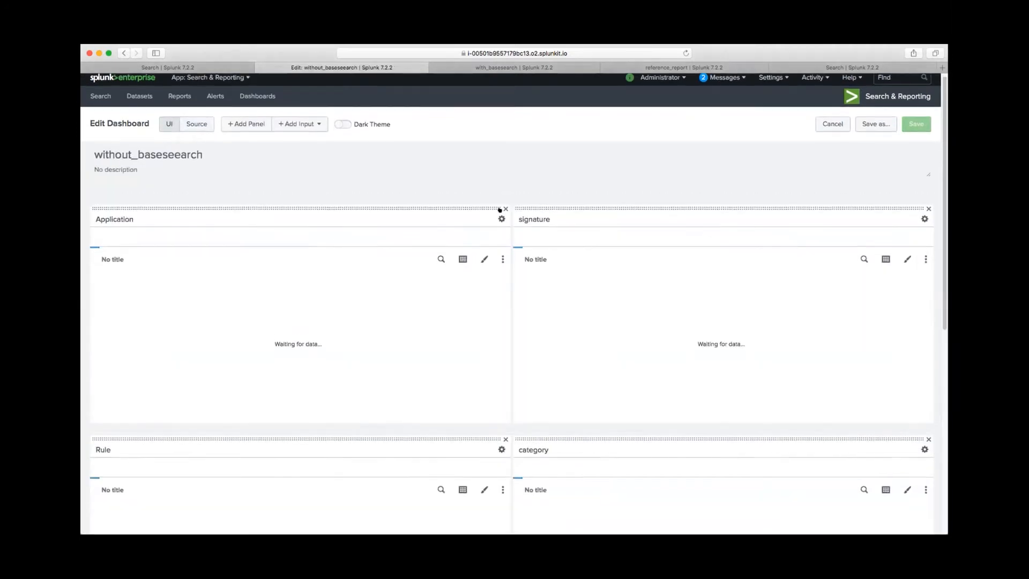
{"action": "scroll", "coordinate": [593, 268], "scroll_direction": "down", "scroll_amount": 10}
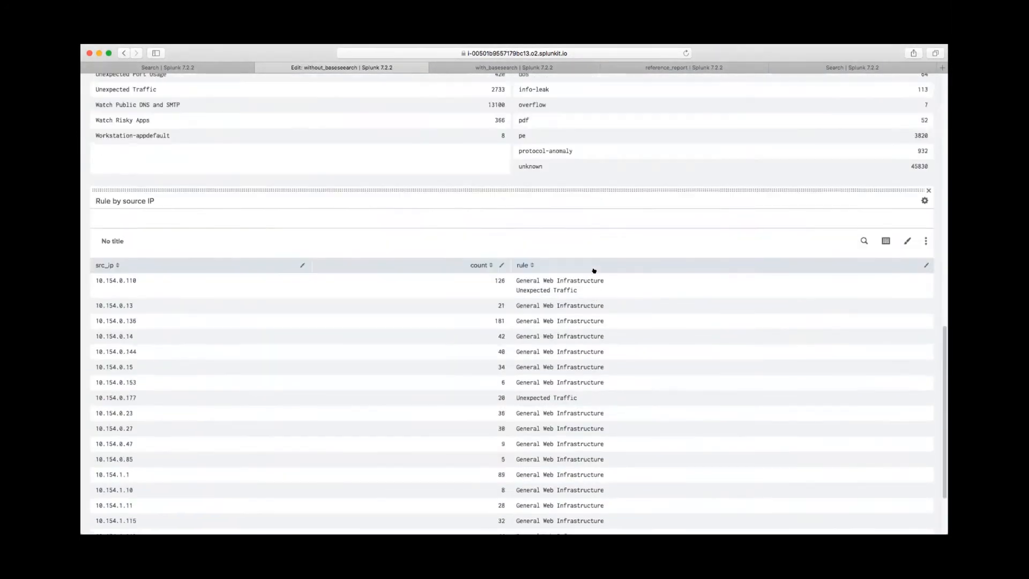
{"action": "scroll", "coordinate": [594, 270], "scroll_direction": "up", "scroll_amount": 10}
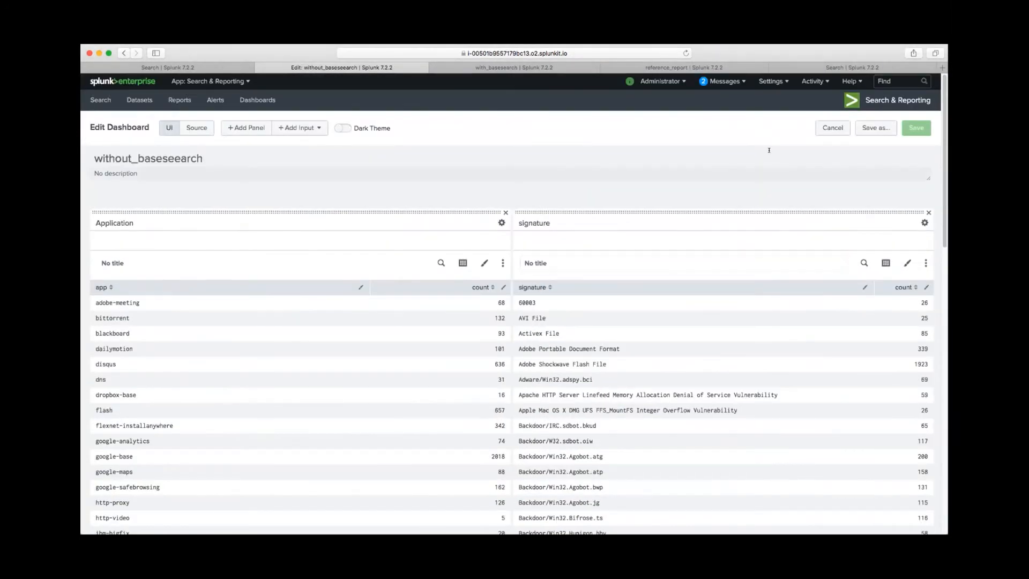
{"action": "left_click", "coordinate": [832, 128]}
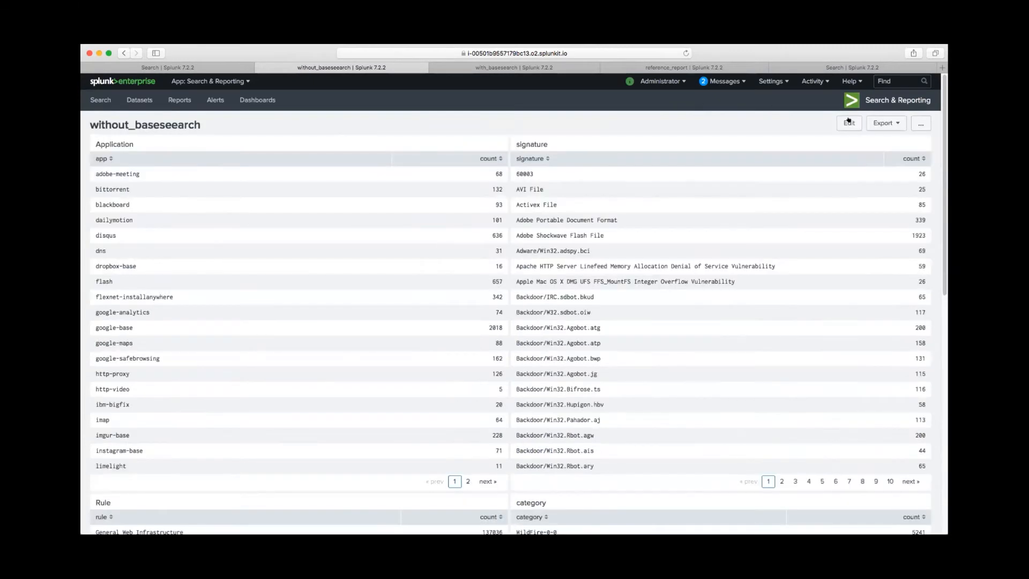
Step: Reopen the without_baseseearch dashboard for editing and inspect the search strings of the Application and signature panels
{"action": "left_click", "coordinate": [848, 123]}
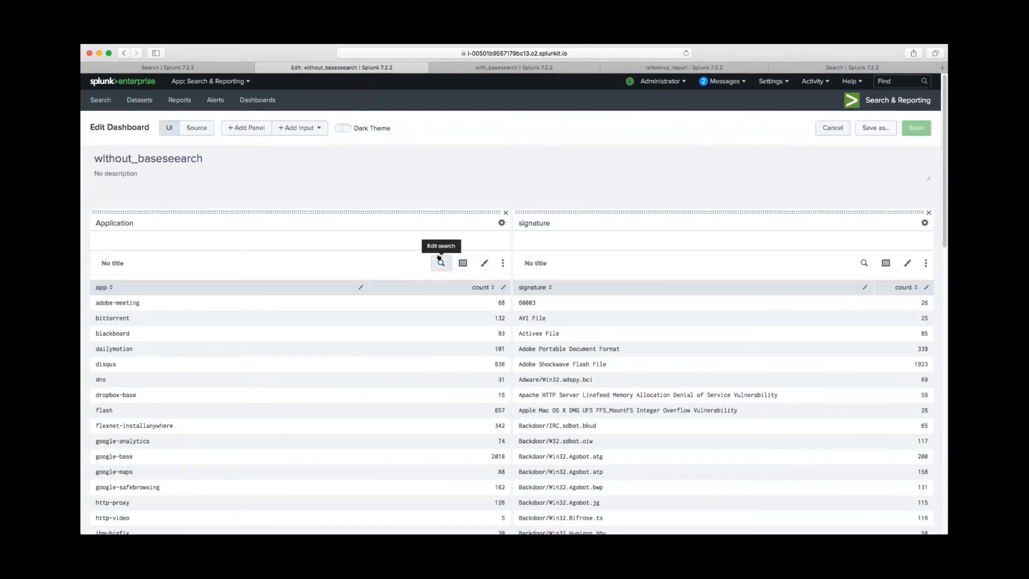
{"action": "left_click", "coordinate": [442, 262]}
{"action": "left_click", "coordinate": [562, 316]}
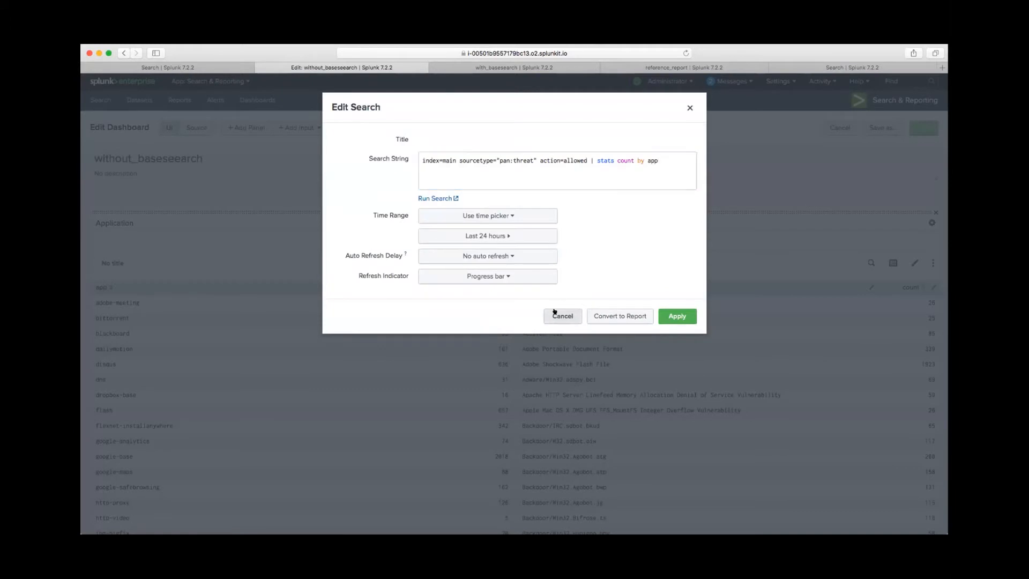
{"action": "left_click", "coordinate": [846, 257]}
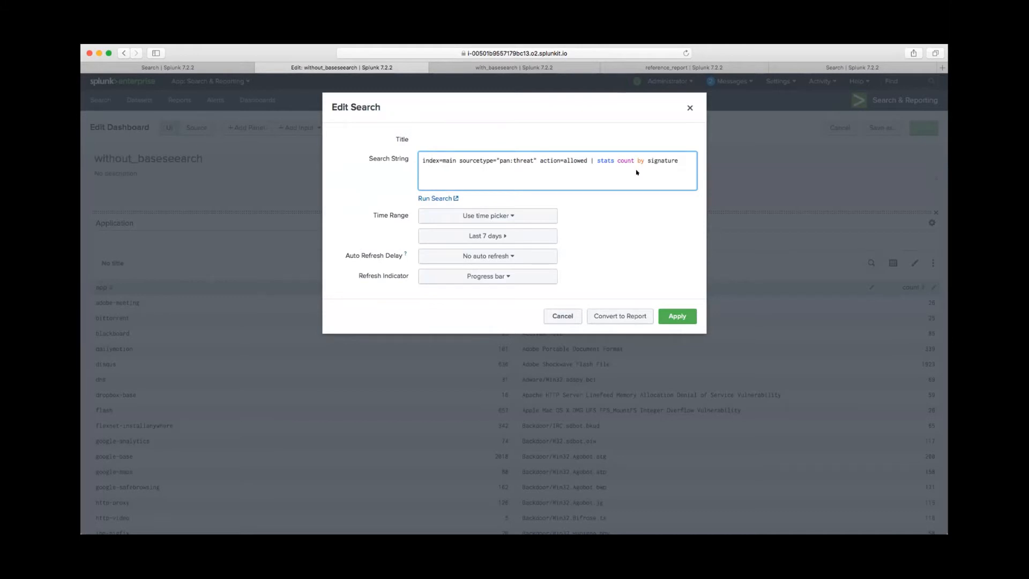
{"action": "left_click", "coordinate": [562, 315]}
Step: Look over the remaining panels and highlight index=main sourcetype="pan:threat" action=allowed in the signature panel's search string, closing it without changes
{"action": "scroll", "coordinate": [565, 316], "scroll_direction": "down", "scroll_amount": 15}
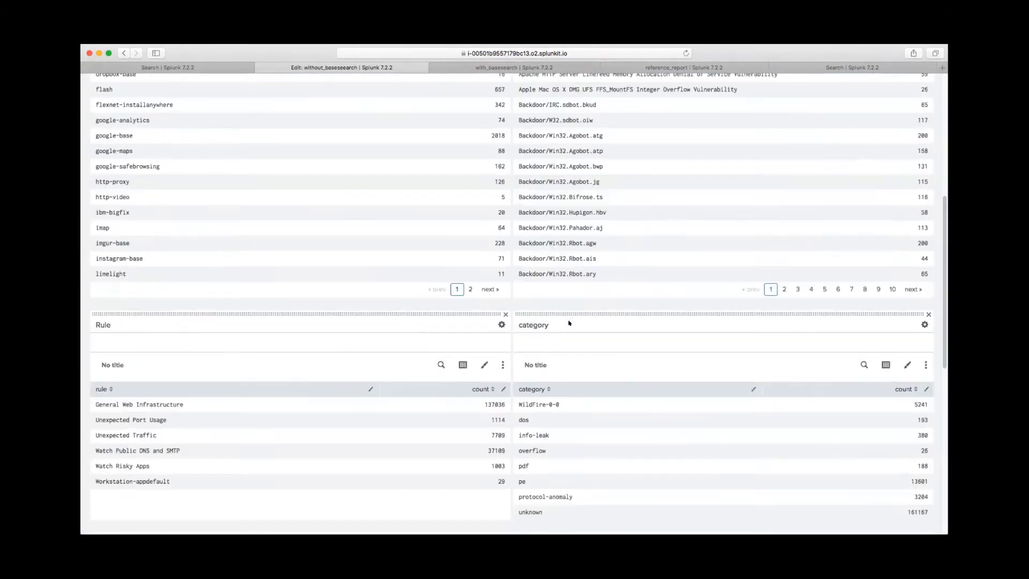
{"action": "scroll", "coordinate": [569, 318], "scroll_direction": "up", "scroll_amount": 5}
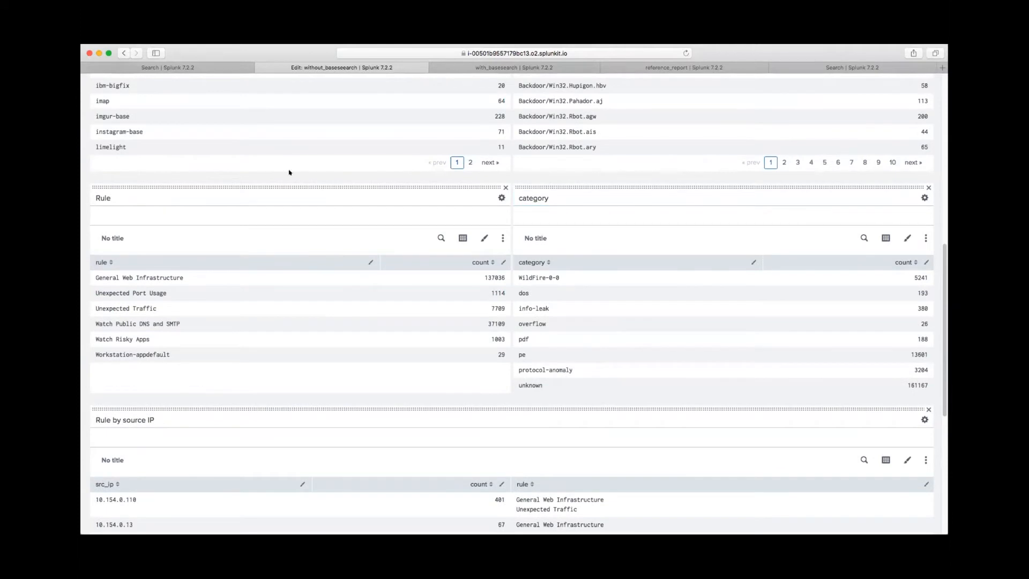
{"action": "scroll", "coordinate": [354, 216], "scroll_direction": "down", "scroll_amount": 1}
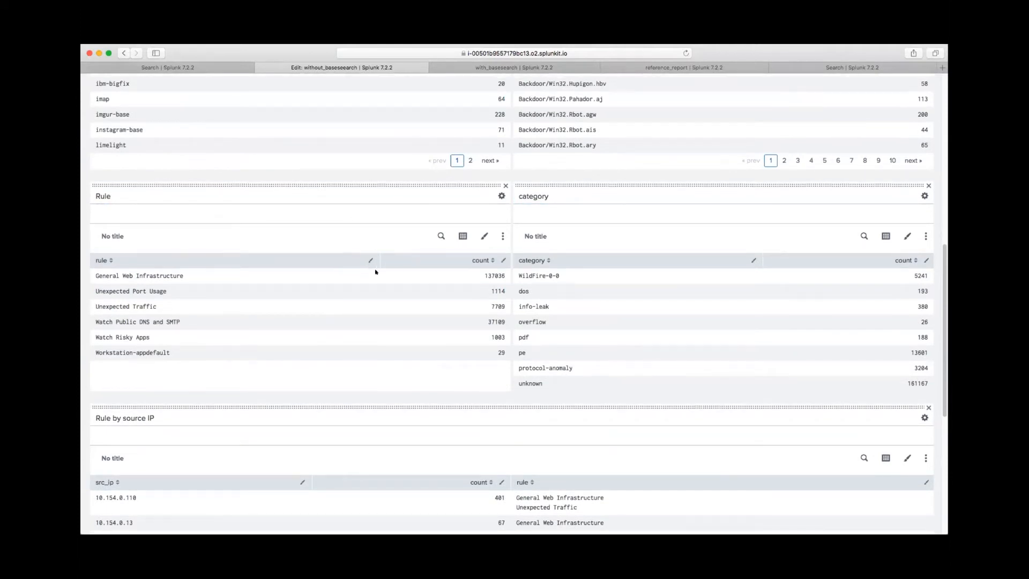
{"action": "scroll", "coordinate": [732, 256], "scroll_direction": "up", "scroll_amount": 11}
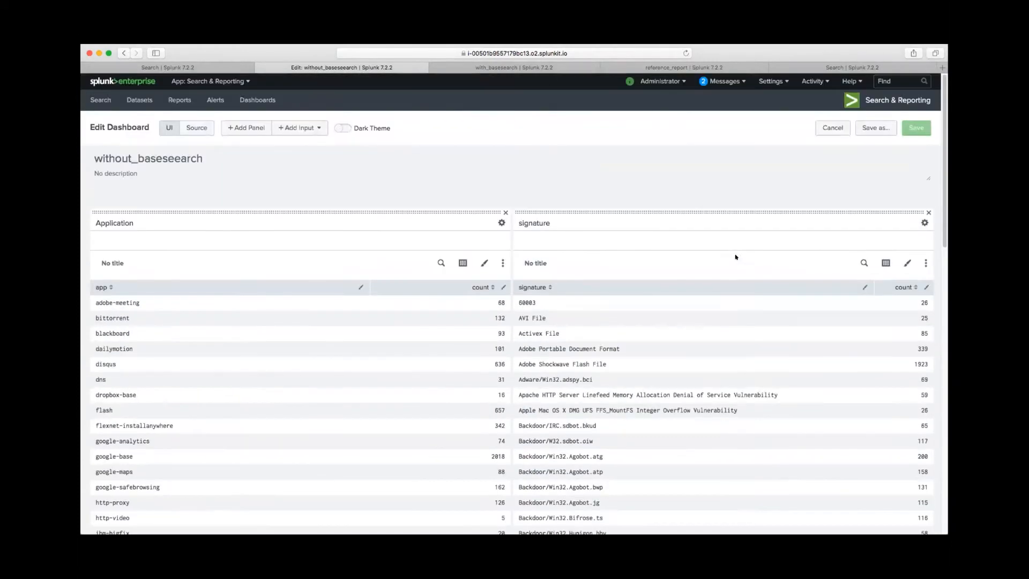
{"action": "left_click", "coordinate": [864, 263]}
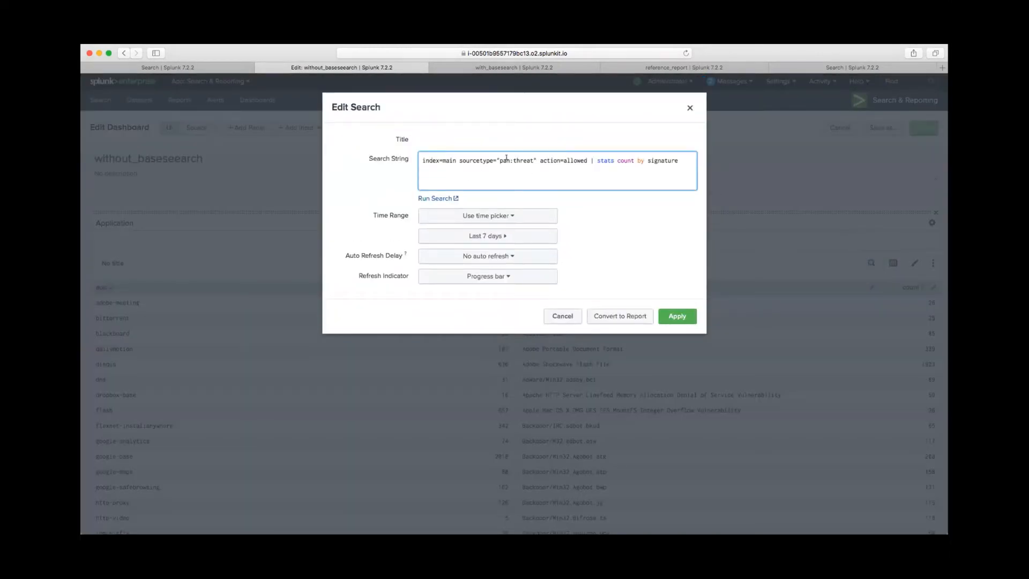
{"action": "left_click_drag", "start_coordinate": [423, 159], "coordinate": [584, 162]}
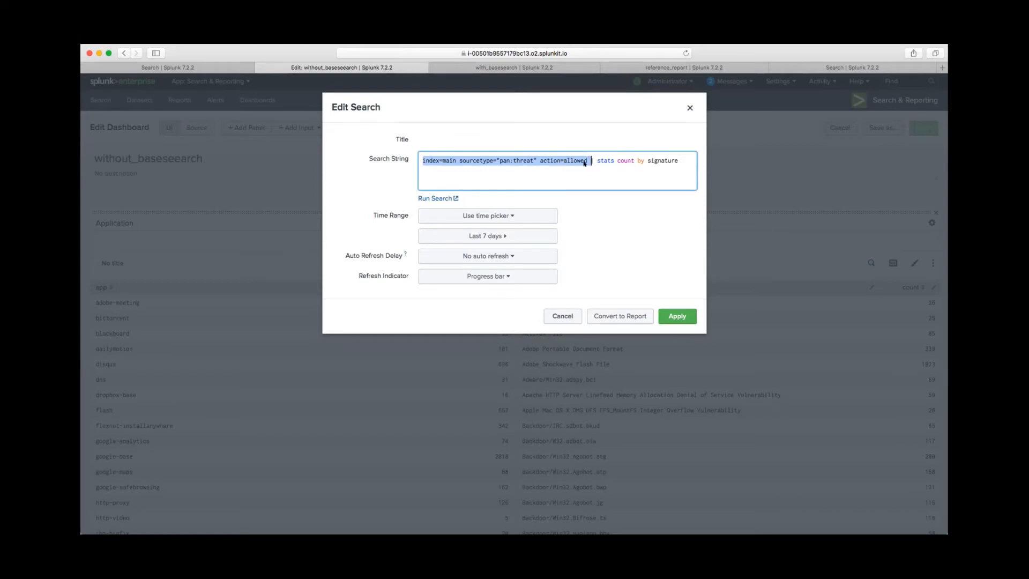
{"action": "left_click", "coordinate": [546, 315]}
Step: Inspect the Rule and category panels' search strings, highlighting the part before stats in each and closing them without changes
{"action": "scroll", "coordinate": [544, 321], "scroll_direction": "down", "scroll_amount": 10}
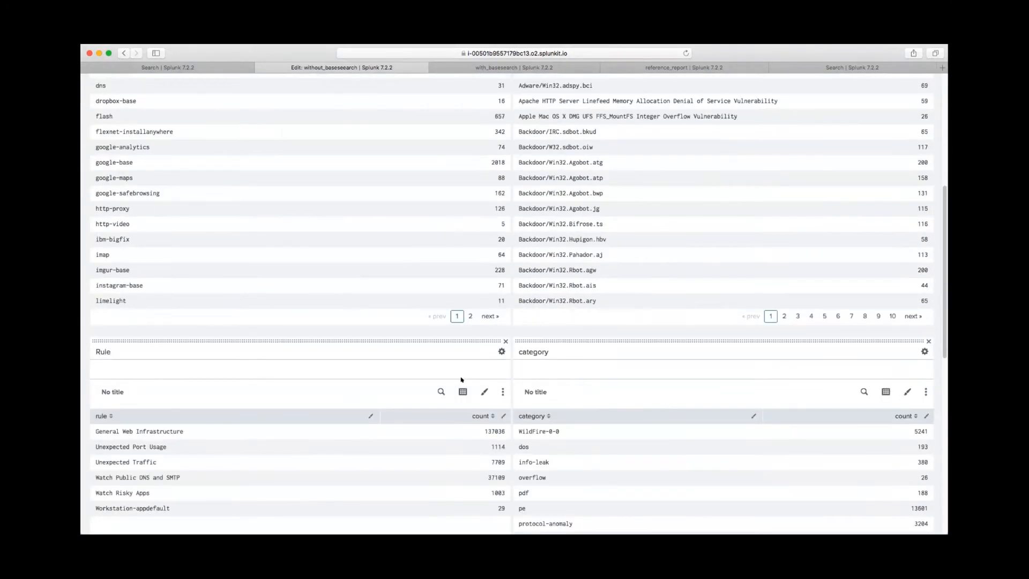
{"action": "left_click", "coordinate": [441, 391]}
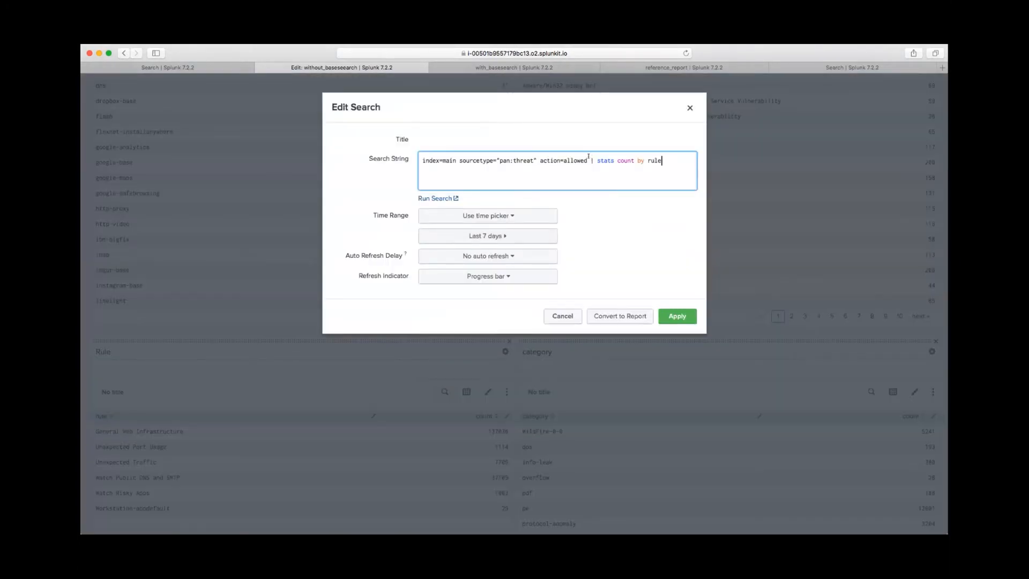
{"action": "left_click_drag", "start_coordinate": [588, 156], "coordinate": [400, 161]}
{"action": "left_click", "coordinate": [560, 315]}
{"action": "scroll", "coordinate": [644, 365], "scroll_direction": "down", "scroll_amount": 1}
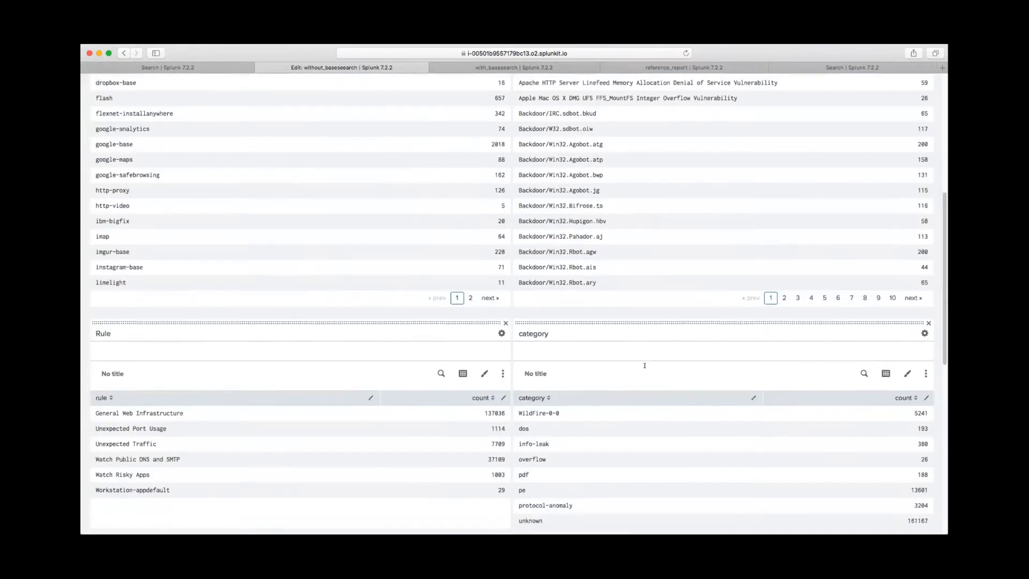
{"action": "left_click", "coordinate": [863, 358]}
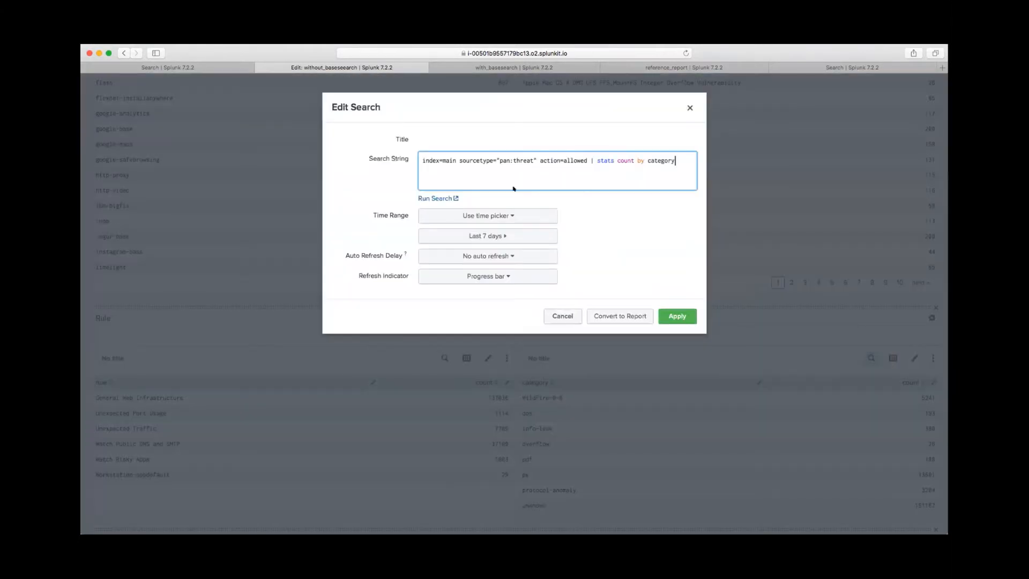
{"action": "left_click_drag", "start_coordinate": [587, 161], "coordinate": [422, 161]}
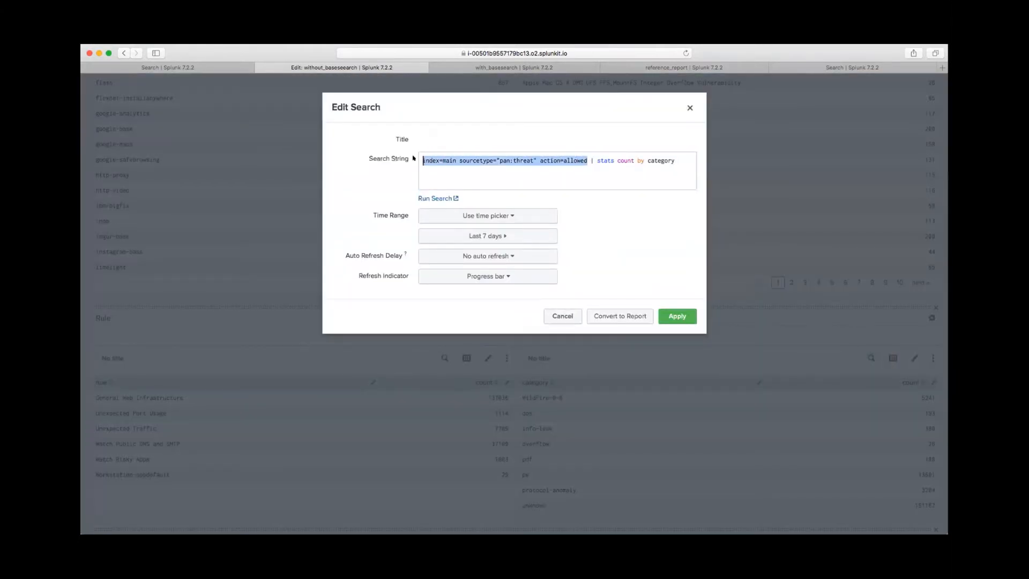
{"action": "left_click", "coordinate": [560, 315]}
Step: Inspect the part before stats in the Rule by source IP panel's search string, and leave dashboard editing without saving
{"action": "scroll", "coordinate": [558, 316], "scroll_direction": "down", "scroll_amount": 10}
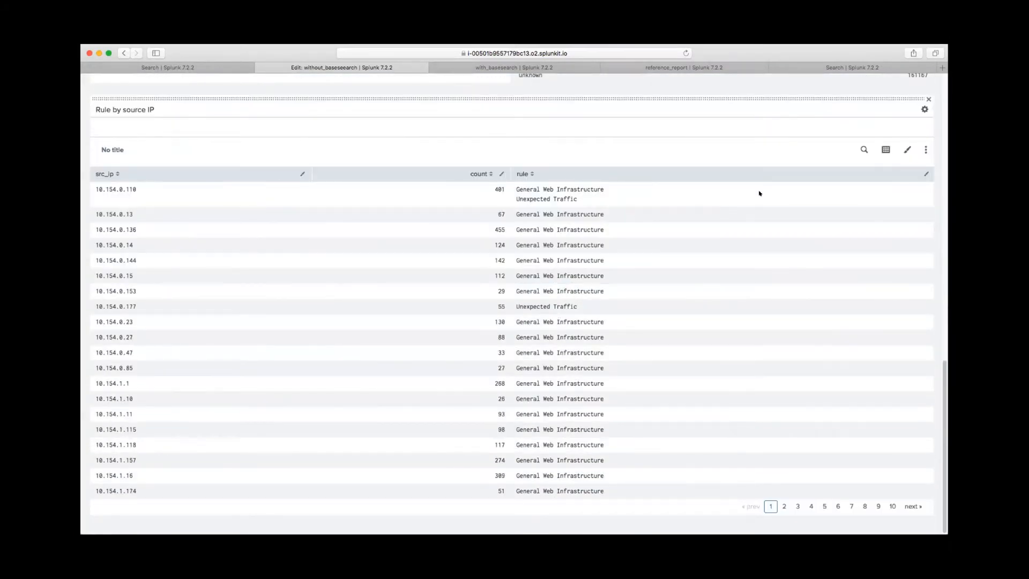
{"action": "left_click", "coordinate": [864, 150]}
{"action": "left_click_drag", "start_coordinate": [588, 161], "coordinate": [452, 150]}
{"action": "left_click", "coordinate": [559, 316]}
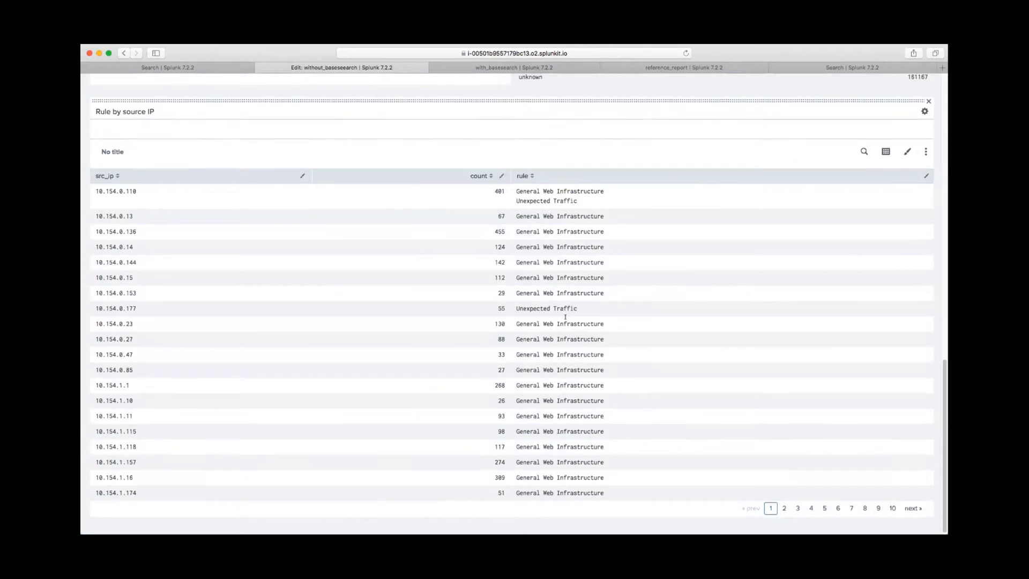
{"action": "scroll", "coordinate": [564, 317], "scroll_direction": "up", "scroll_amount": 15}
{"action": "left_click", "coordinate": [832, 127]}
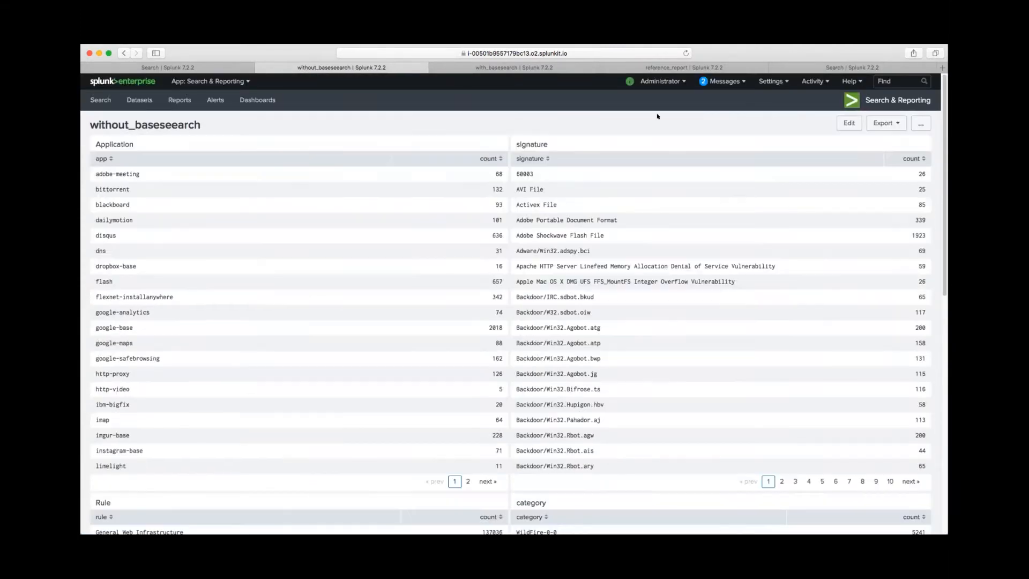
Step: Open the with_basesearch dashboard's XML source and highlight the search block with id base_search
{"action": "left_click", "coordinate": [464, 69]}
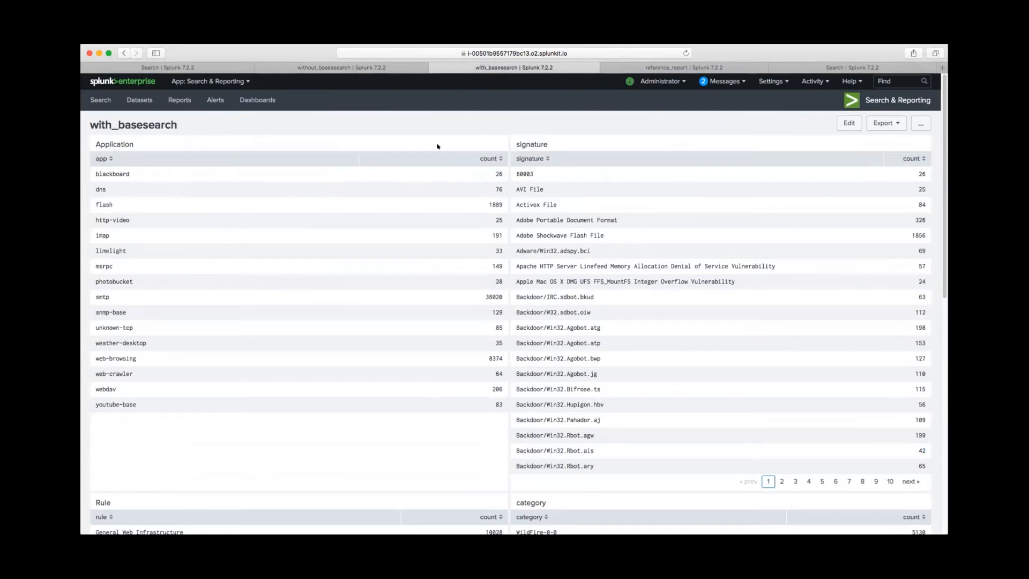
{"action": "left_click", "coordinate": [848, 122]}
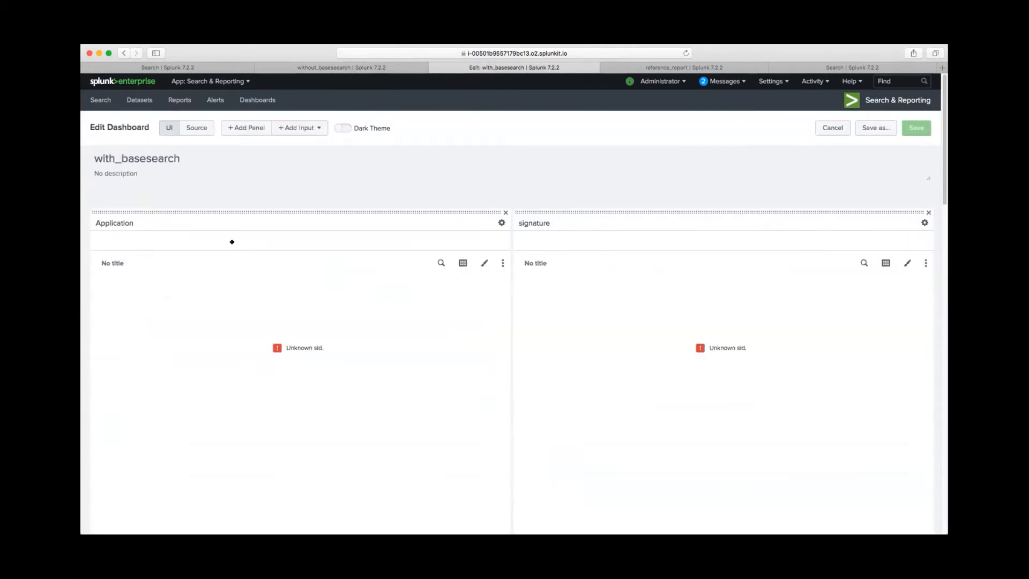
{"action": "left_click", "coordinate": [195, 128]}
{"action": "left_click", "coordinate": [244, 214]}
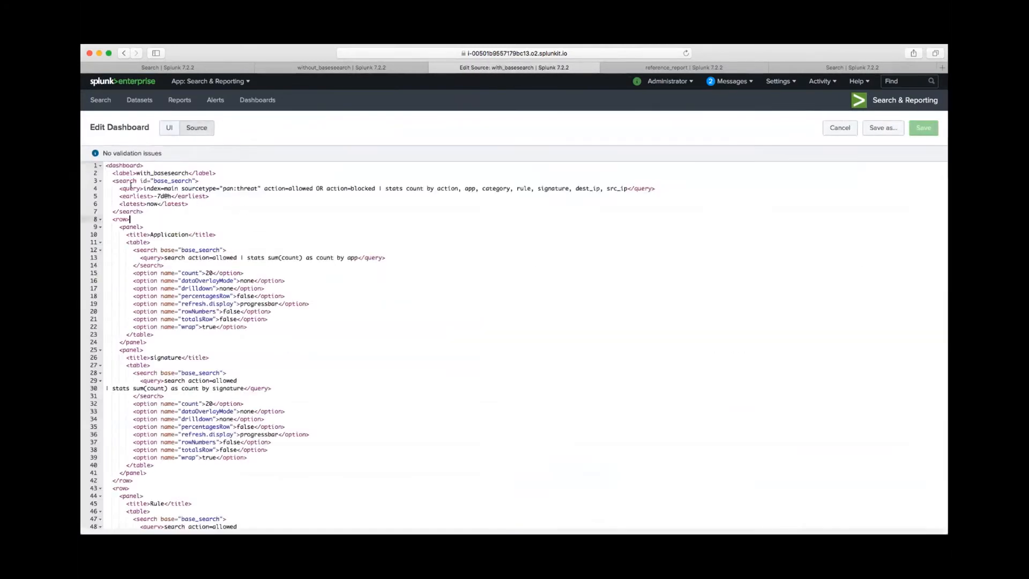
{"action": "left_click_drag", "start_coordinate": [113, 180], "coordinate": [153, 208]}
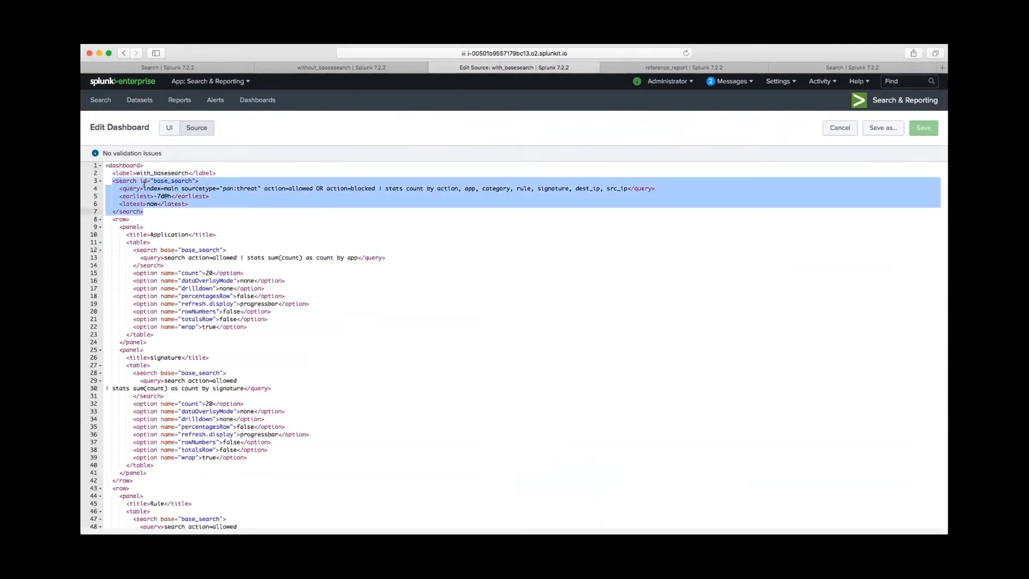
Step: Examine the base search's query in the XML source, highlighting the query line and the action field in its stats by clause
{"action": "left_click", "coordinate": [143, 188]}
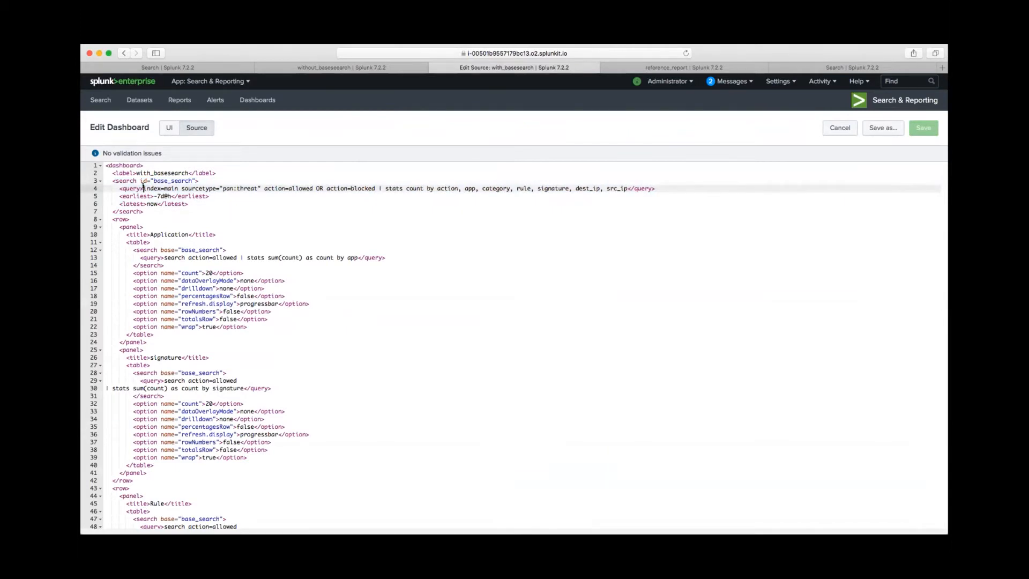
{"action": "triple_click", "coordinate": [368, 187]}
{"action": "left_click", "coordinate": [413, 188]}
{"action": "left_click", "coordinate": [378, 187]}
{"action": "double_click", "coordinate": [444, 188]}
{"action": "scroll", "coordinate": [268, 292], "scroll_direction": "down", "scroll_amount": 1}
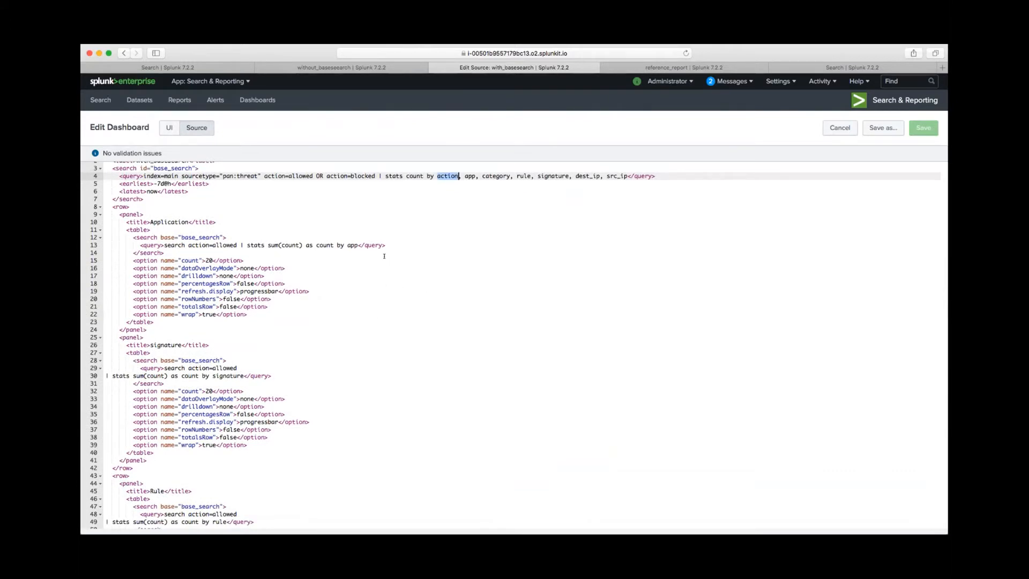
{"action": "left_click", "coordinate": [467, 175]}
{"action": "scroll", "coordinate": [482, 214], "scroll_direction": "up", "scroll_amount": 1}
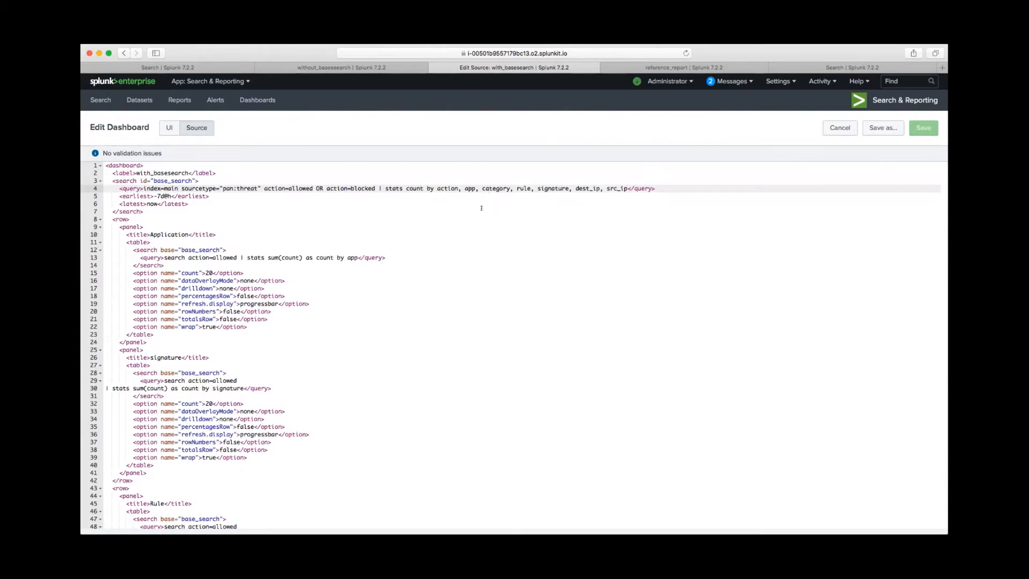
Step: Highlight the Application panel's search block that references base_search and counts by app
{"action": "scroll", "coordinate": [482, 260], "scroll_direction": "down", "scroll_amount": 2}
{"action": "scroll", "coordinate": [536, 257], "scroll_direction": "up", "scroll_amount": 2}
{"action": "scroll", "coordinate": [589, 255], "scroll_direction": "up", "scroll_amount": 1}
{"action": "left_click_drag", "start_coordinate": [386, 258], "coordinate": [92, 249]}
{"action": "left_click", "coordinate": [163, 265]}
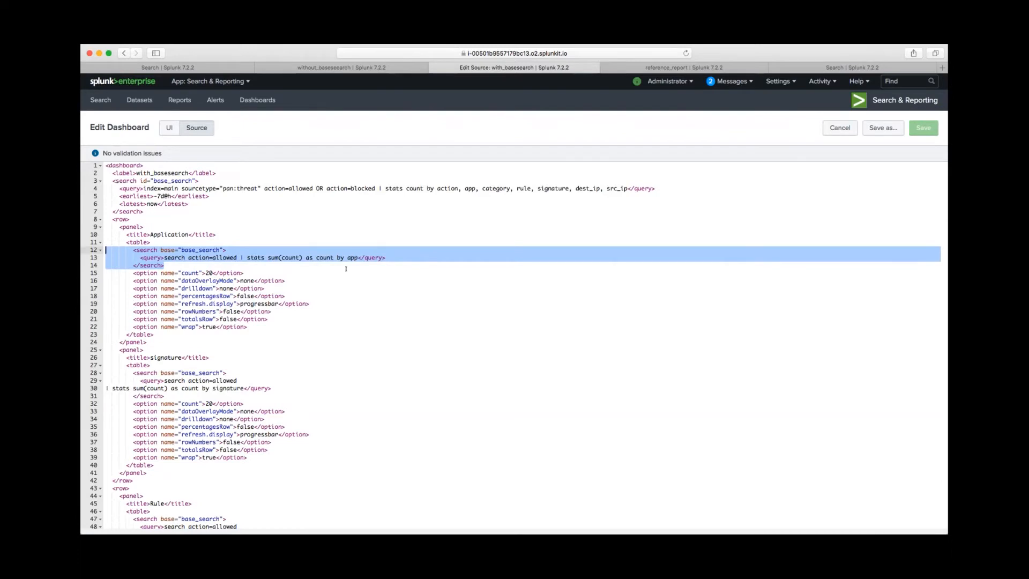
Step: Highlight the search base and query lines of the Rule panel and of the signature panel
{"action": "scroll", "coordinate": [345, 268], "scroll_direction": "down", "scroll_amount": 5}
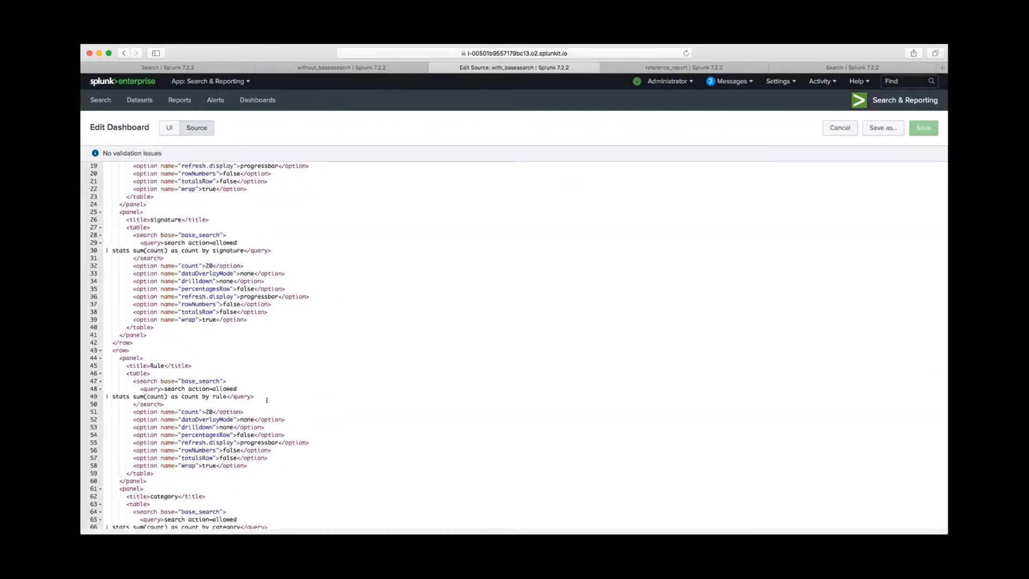
{"action": "left_click_drag", "start_coordinate": [261, 395], "coordinate": [99, 378]}
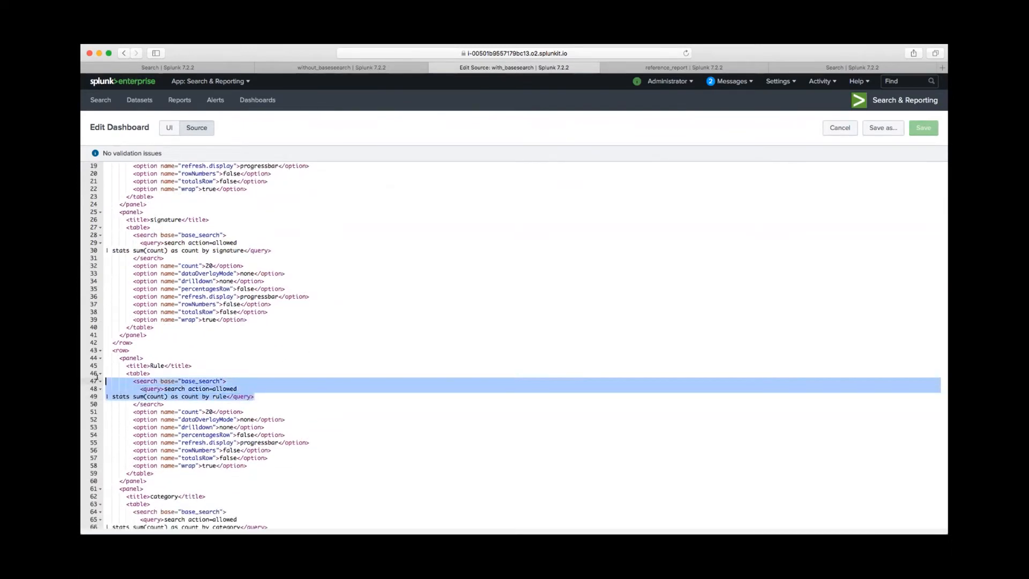
{"action": "scroll", "coordinate": [273, 281], "scroll_direction": "up", "scroll_amount": 1}
{"action": "left_click_drag", "start_coordinate": [271, 252], "coordinate": [85, 234]}
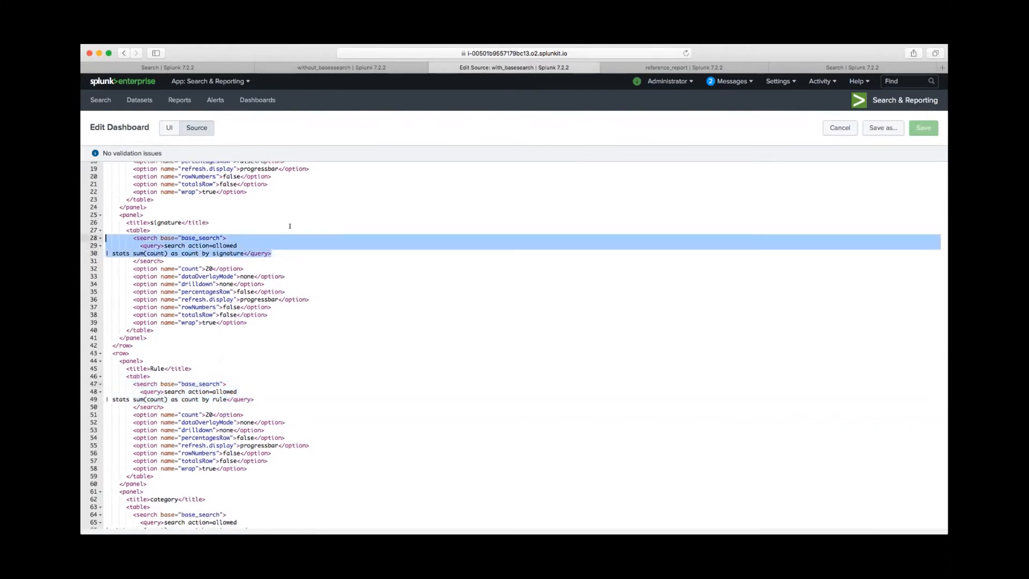
Step: Highlight id="base_search" in the base search definition and the matching base="base_search" reference in the Application panel
{"action": "scroll", "coordinate": [289, 226], "scroll_direction": "up", "scroll_amount": 4}
{"action": "left_click", "coordinate": [189, 190]}
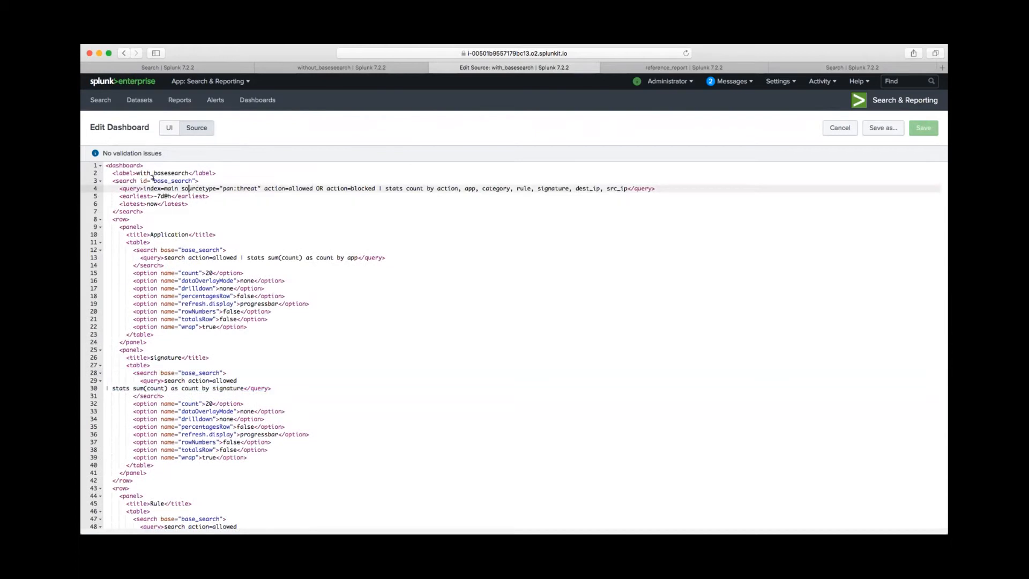
{"action": "left_click_drag", "start_coordinate": [140, 180], "coordinate": [193, 176]}
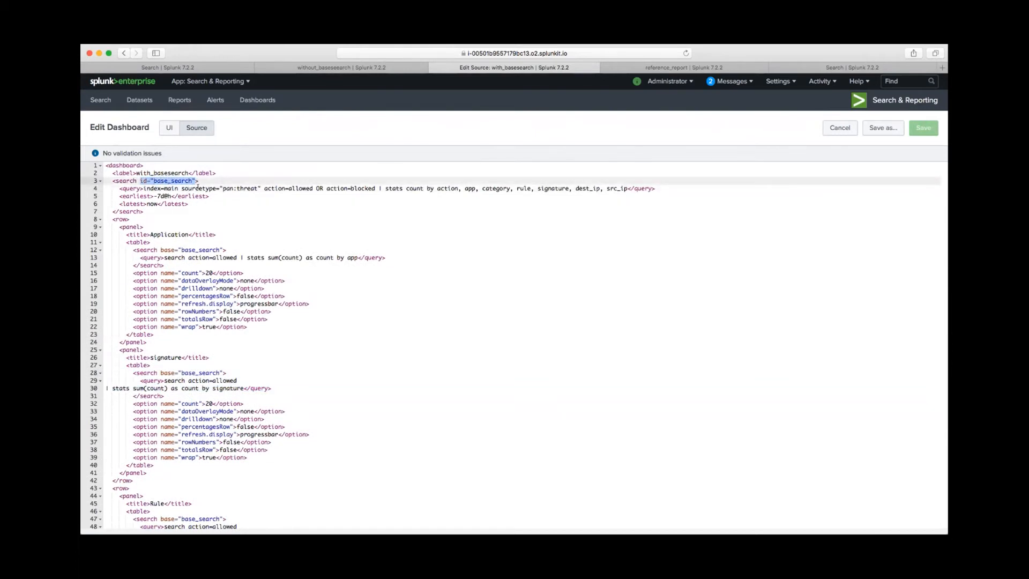
{"action": "left_click_drag", "start_coordinate": [160, 250], "coordinate": [216, 248]}
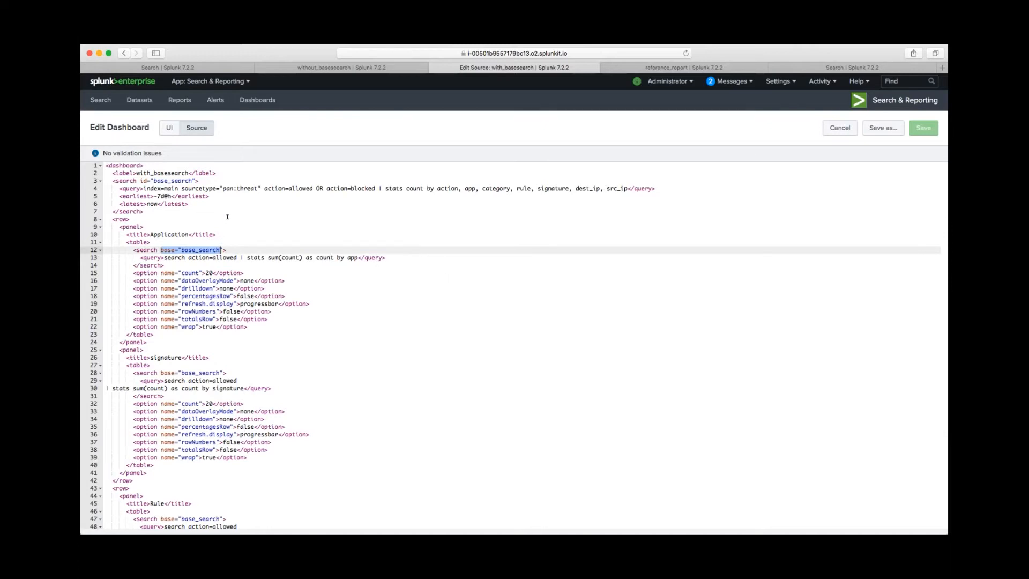
Step: Leave the with_basesearch source and dashboard editing without saving, and look over all panels down to Rule by source IP
{"action": "left_click", "coordinate": [165, 127]}
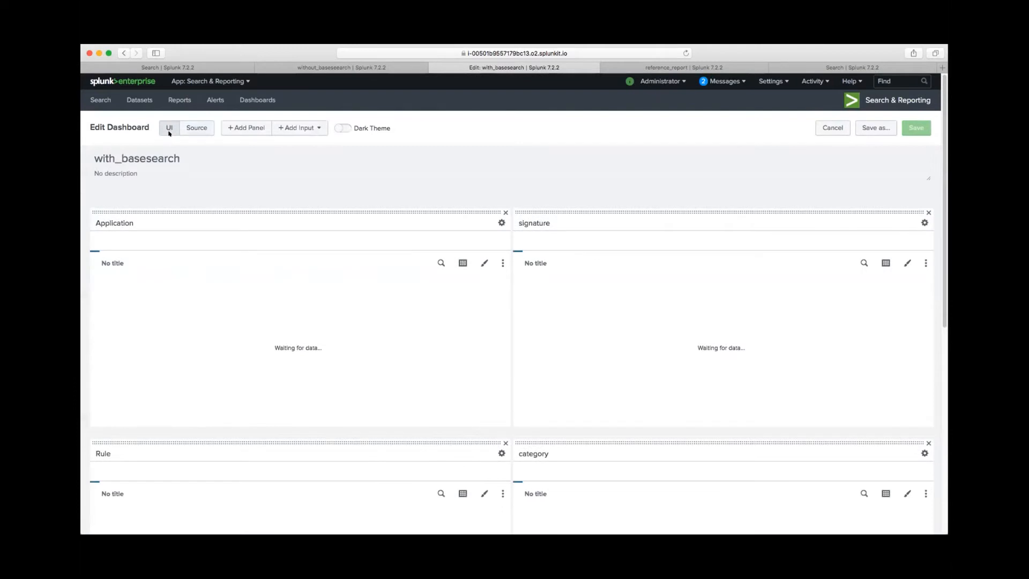
{"action": "left_click", "coordinate": [833, 128]}
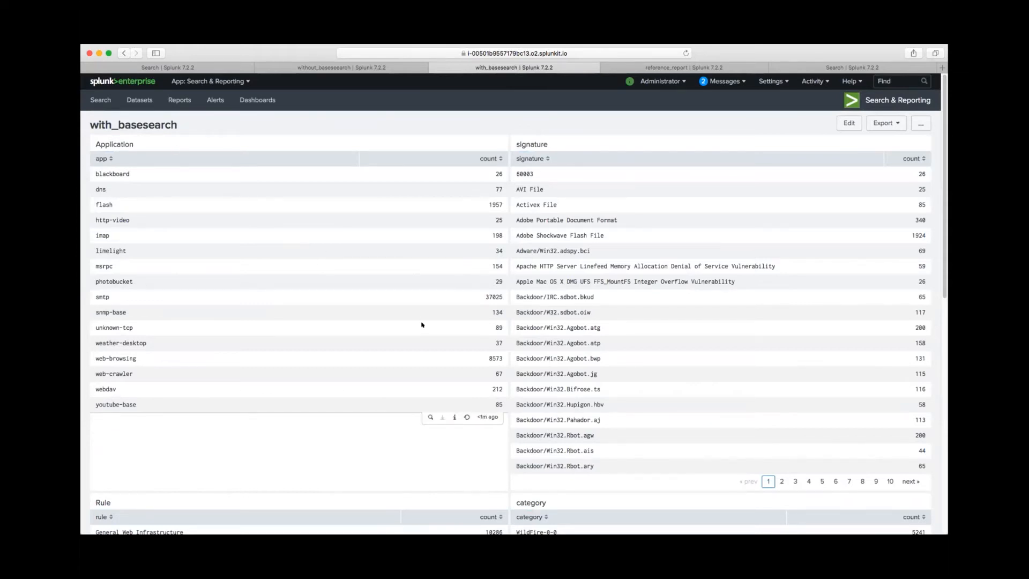
{"action": "scroll", "coordinate": [429, 310], "scroll_direction": "down", "scroll_amount": 10}
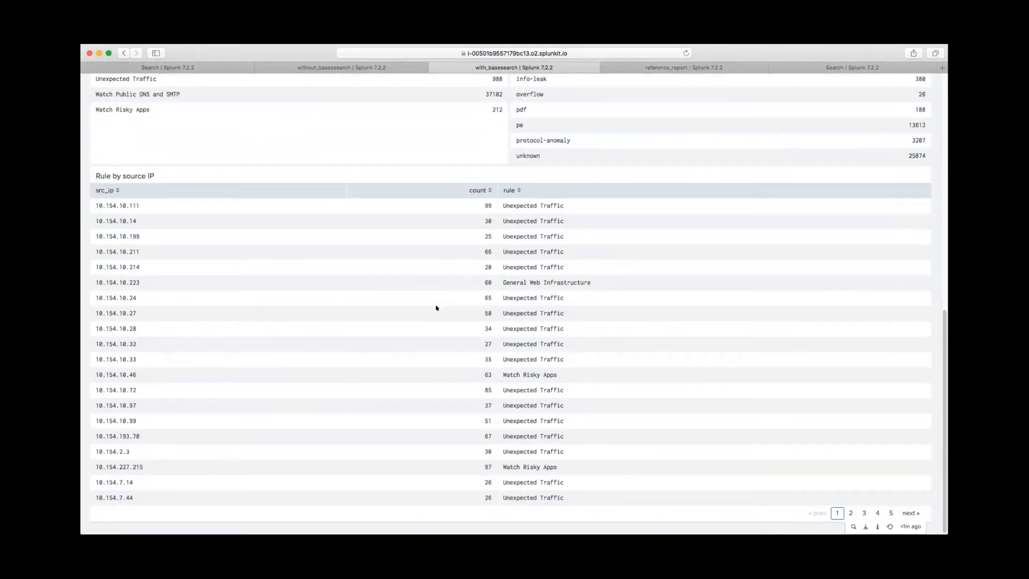
{"action": "scroll", "coordinate": [435, 308], "scroll_direction": "up", "scroll_amount": 12}
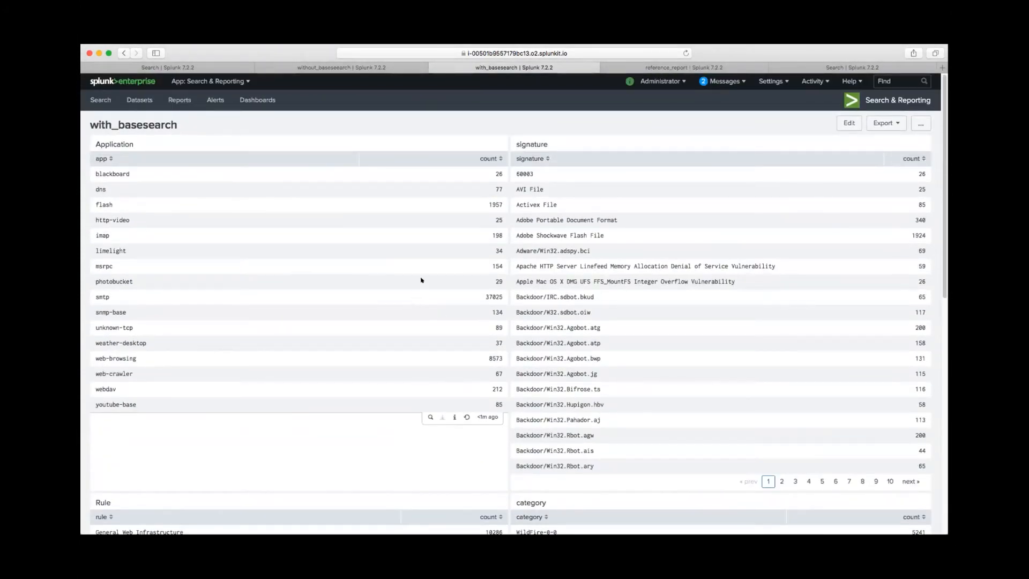
{"action": "scroll", "coordinate": [421, 279], "scroll_direction": "down", "scroll_amount": 10}
{"action": "scroll", "coordinate": [450, 322], "scroll_direction": "up", "scroll_amount": 10}
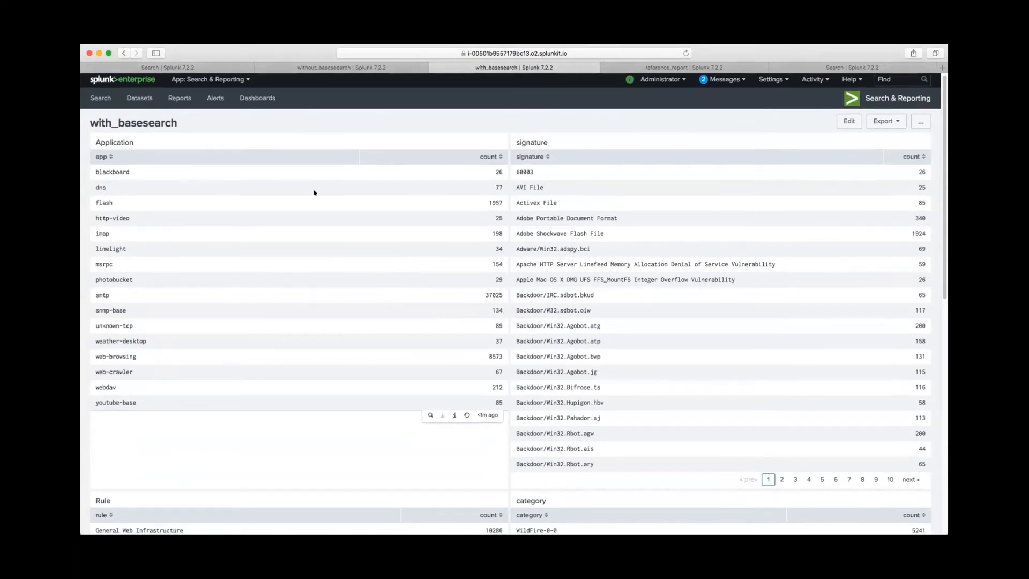
{"action": "scroll", "coordinate": [356, 184], "scroll_direction": "down", "scroll_amount": 5}
{"action": "scroll", "coordinate": [523, 290], "scroll_direction": "down", "scroll_amount": 6}
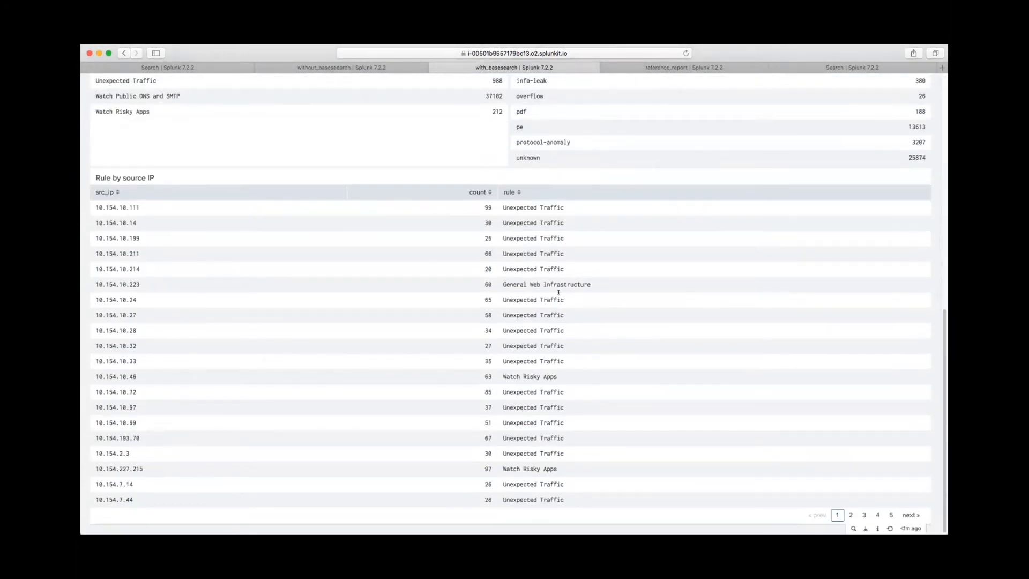
{"action": "scroll", "coordinate": [568, 268], "scroll_direction": "up", "scroll_amount": 15}
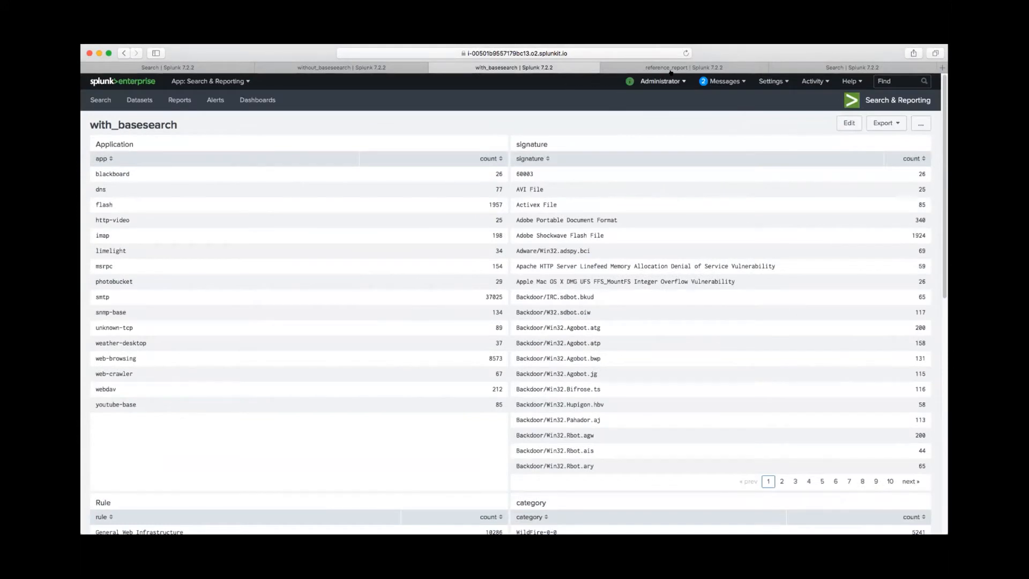
Step: Open the reference_report dashboard and highlight the title of the panel that does not reference the scheduled report
{"action": "left_click", "coordinate": [731, 66]}
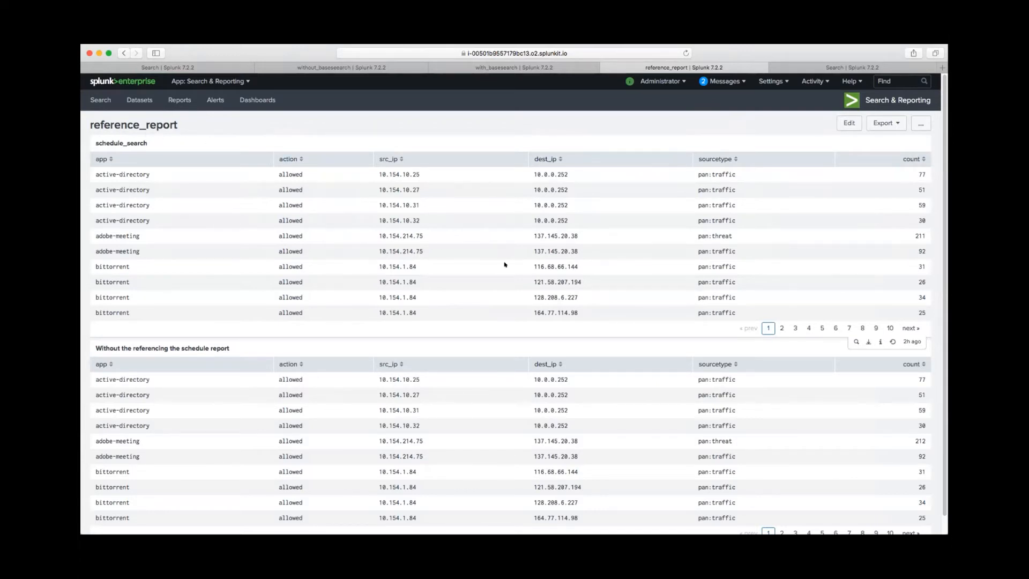
{"action": "scroll", "coordinate": [368, 311], "scroll_direction": "down", "scroll_amount": 1}
{"action": "scroll", "coordinate": [163, 302], "scroll_direction": "down", "scroll_amount": 1}
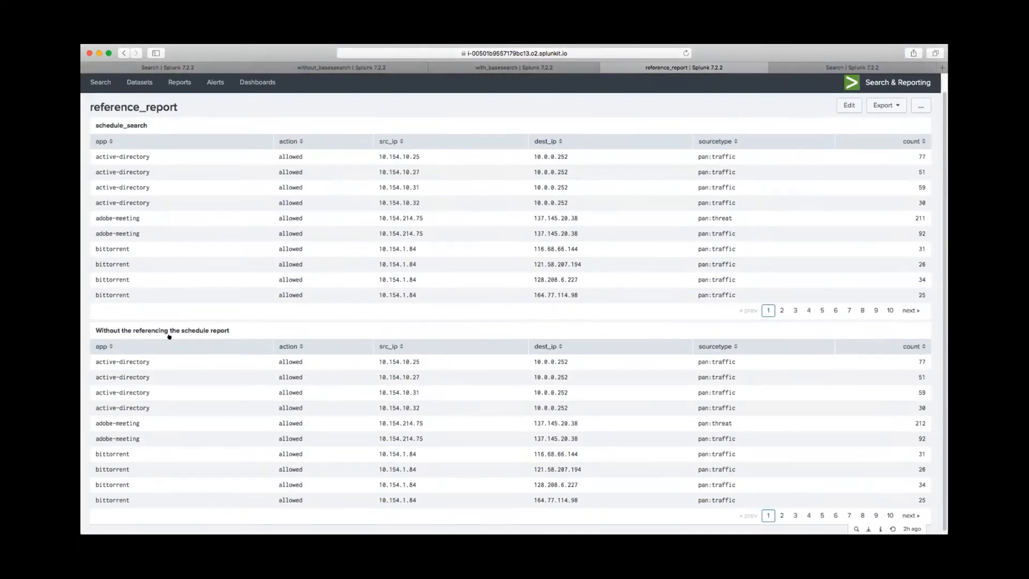
{"action": "triple_click", "coordinate": [136, 327]}
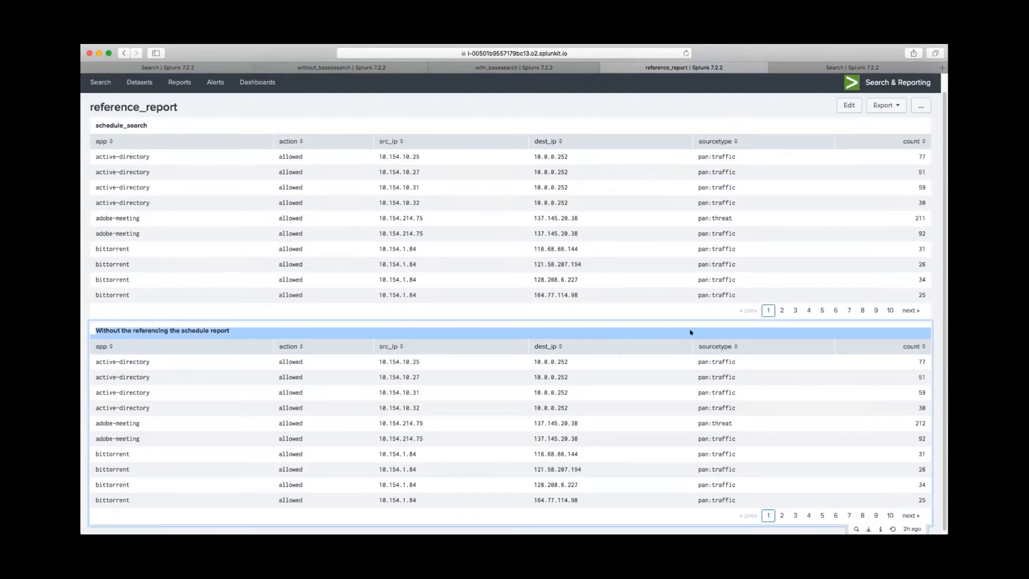
{"action": "scroll", "coordinate": [690, 332], "scroll_direction": "up", "scroll_amount": 2}
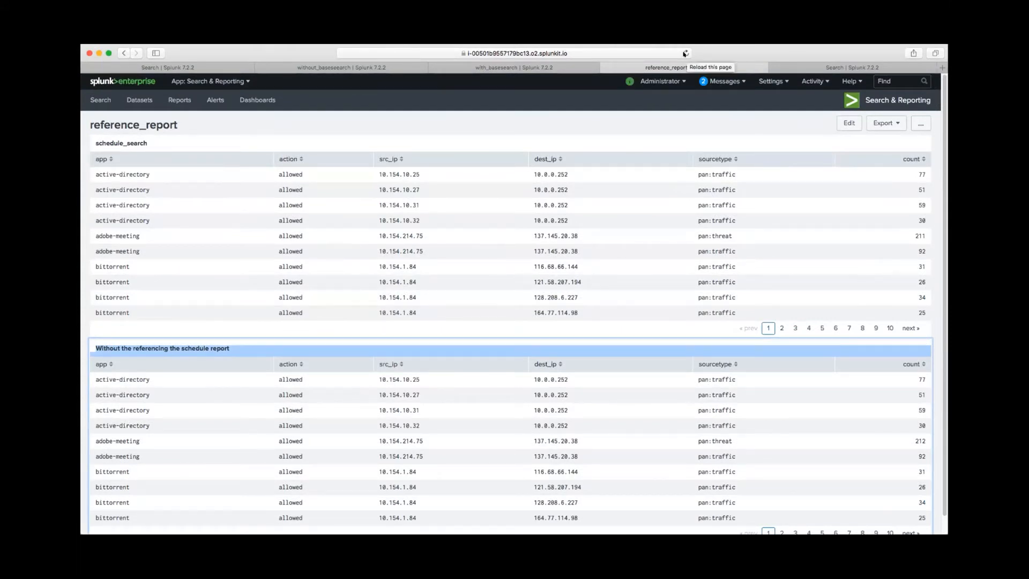
Step: Highlight the schedule_search panel's title and reload the dashboard to compare how both panels load
{"action": "double_click", "coordinate": [161, 142]}
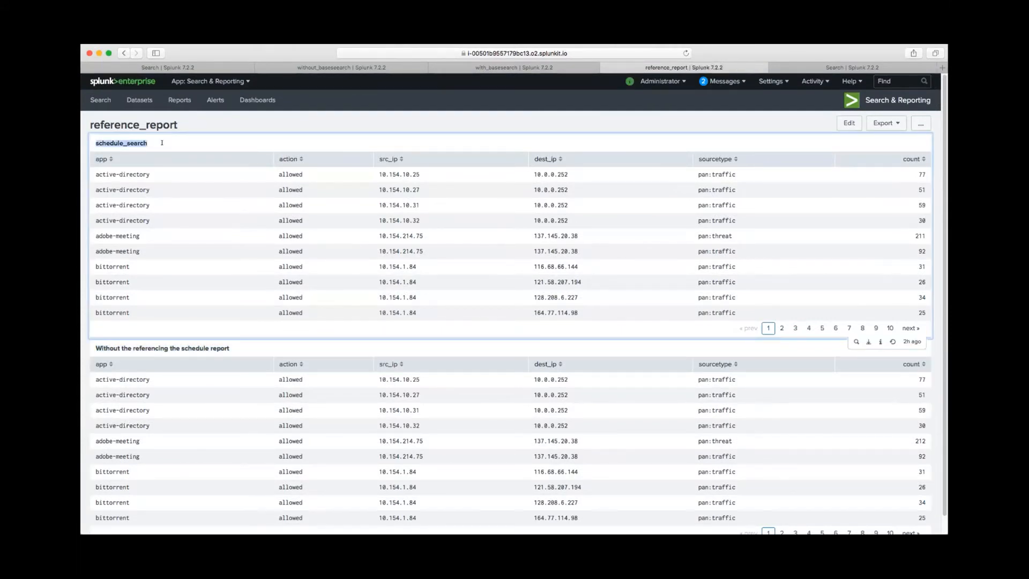
{"action": "left_click", "coordinate": [684, 54]}
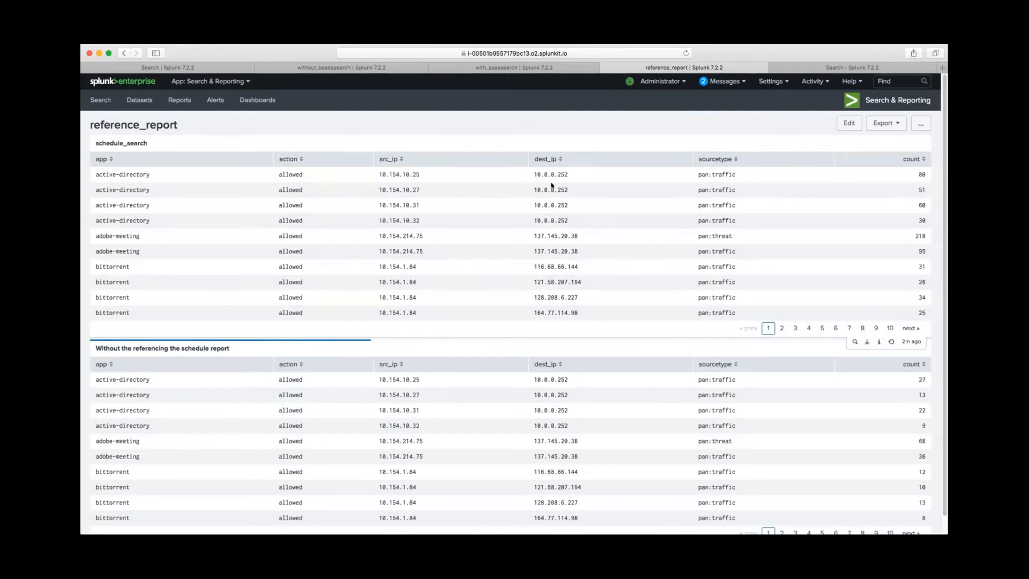
{"action": "scroll", "coordinate": [288, 304], "scroll_direction": "down", "scroll_amount": 1}
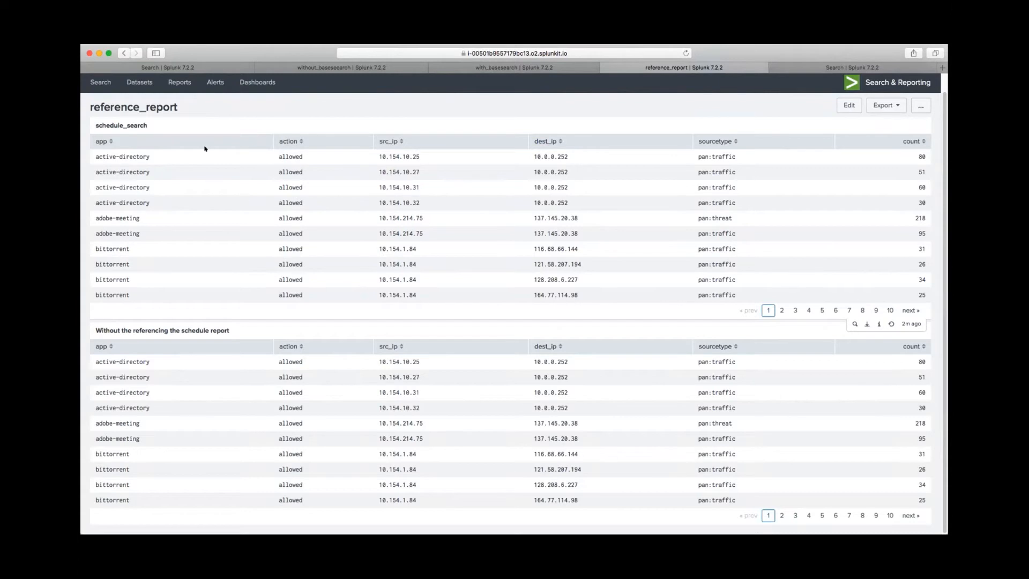
Step: From the loadjob search for schedule_search, open the Searches, reports, and alerts page in a new browser tab
{"action": "left_click", "coordinate": [823, 69]}
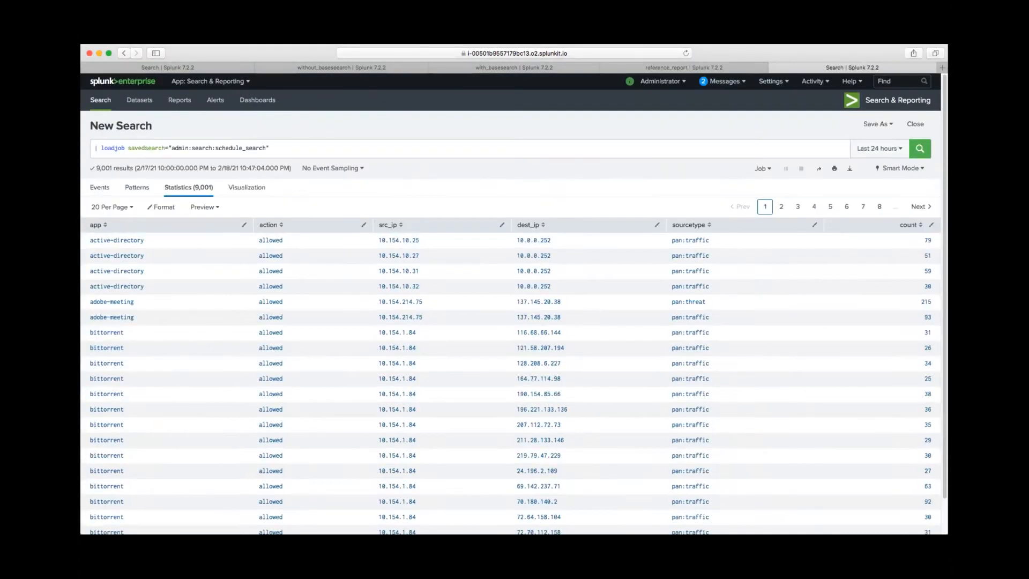
{"action": "right_click", "coordinate": [185, 100]}
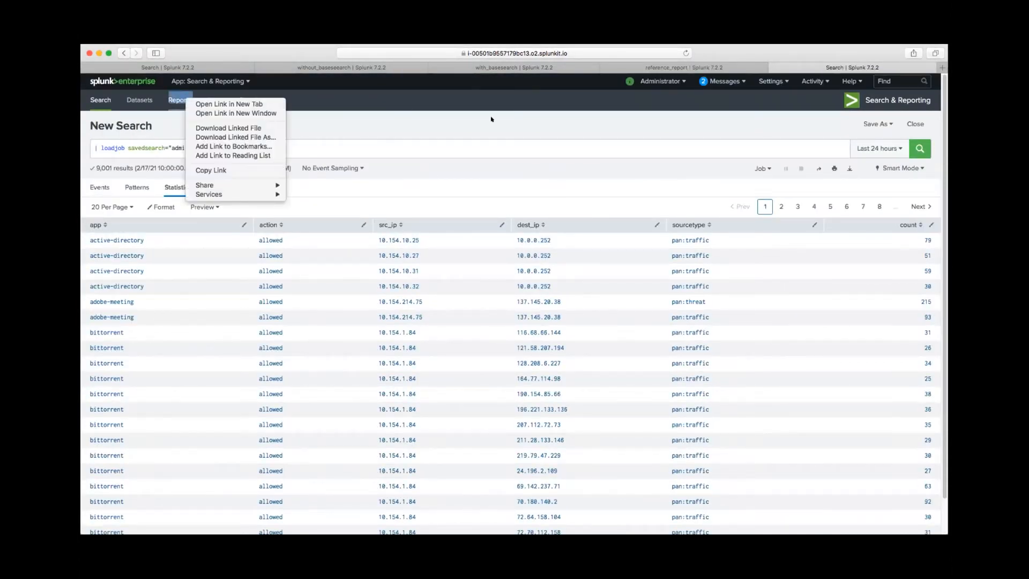
{"action": "left_click", "coordinate": [772, 81]}
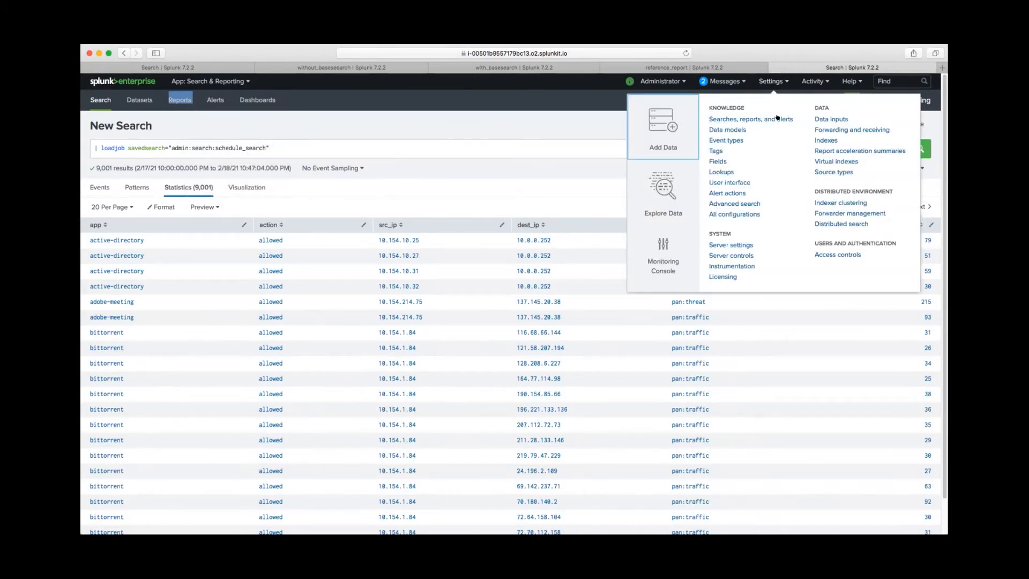
{"action": "right_click", "coordinate": [773, 118]}
{"action": "left_click", "coordinate": [798, 121]}
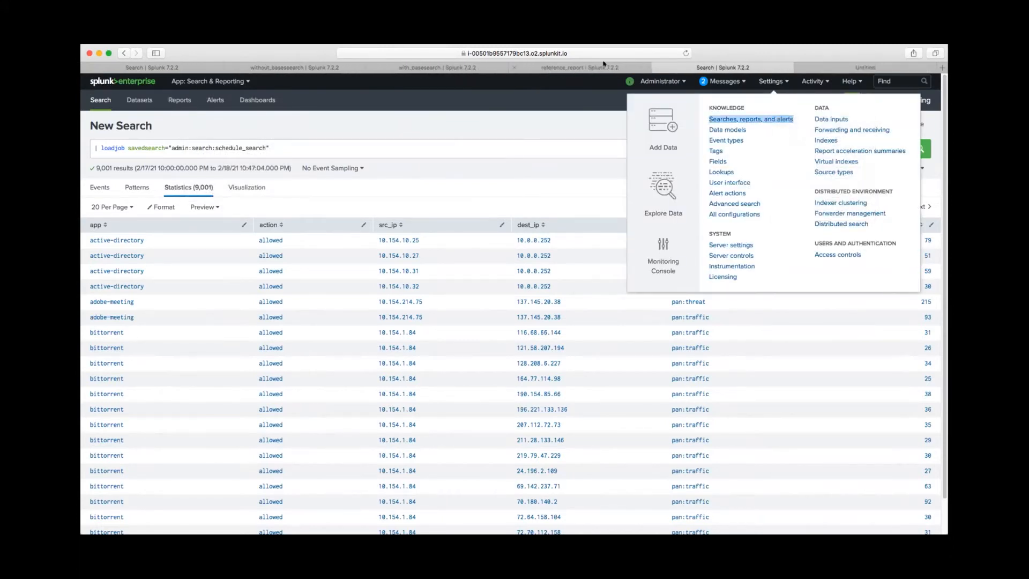
Step: Return to the reference_report dashboard and refresh the "Without the referencing the schedule report" panel
{"action": "left_click", "coordinate": [602, 66]}
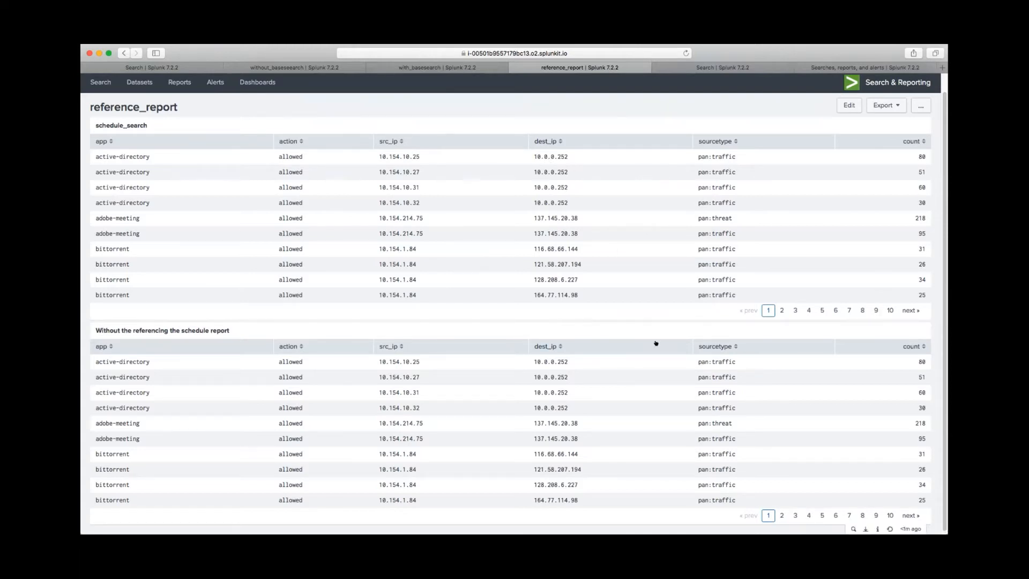
{"action": "scroll", "coordinate": [647, 334], "scroll_direction": "down", "scroll_amount": 1}
{"action": "scroll", "coordinate": [123, 329], "scroll_direction": "up", "scroll_amount": 1}
{"action": "scroll", "coordinate": [600, 444], "scroll_direction": "down", "scroll_amount": 1}
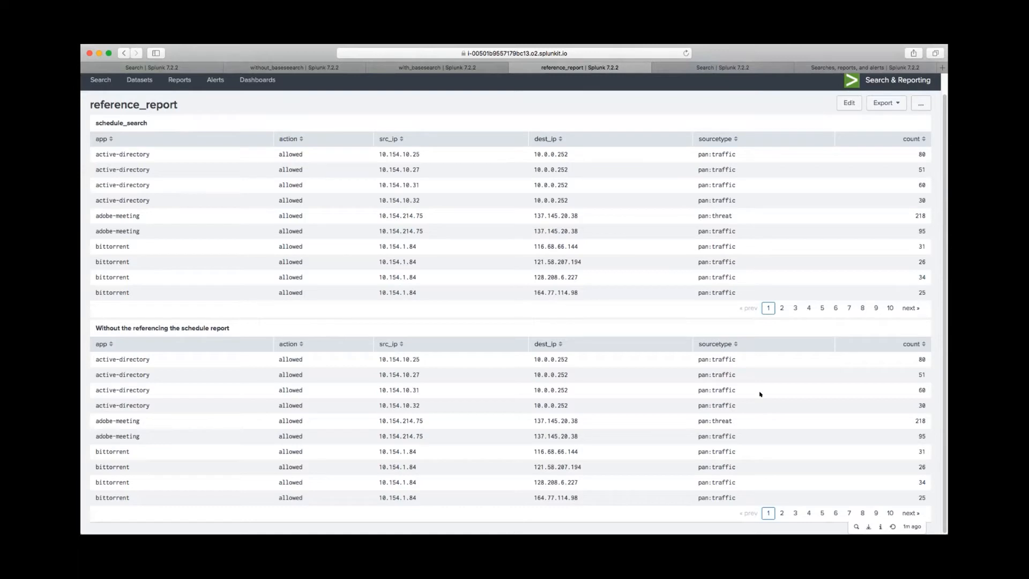
{"action": "left_click", "coordinate": [892, 526]}
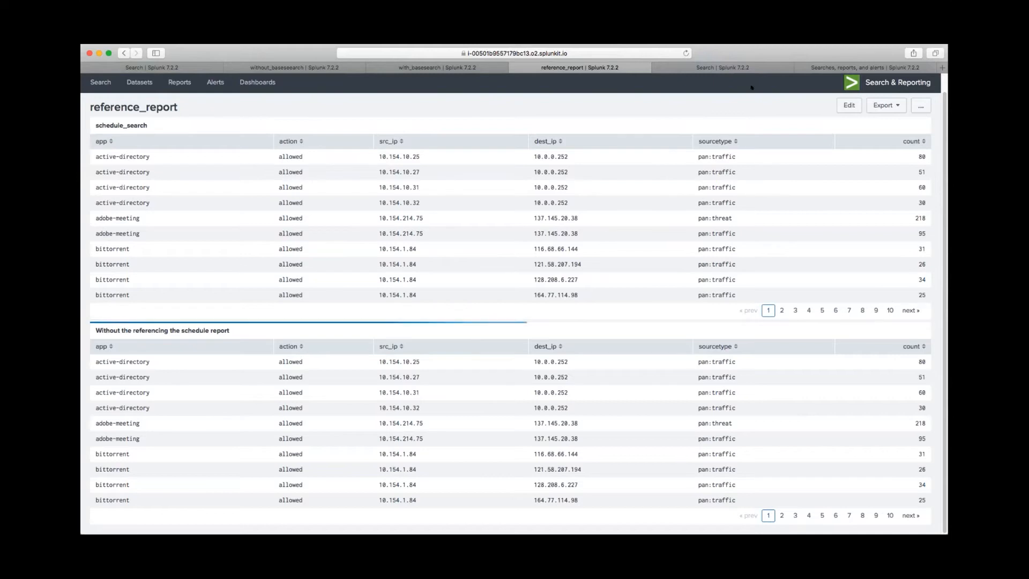
Step: View schedule_search's query and time range in the saved searches list, close it without saving, and return to the loadjob search
{"action": "left_click", "coordinate": [853, 68]}
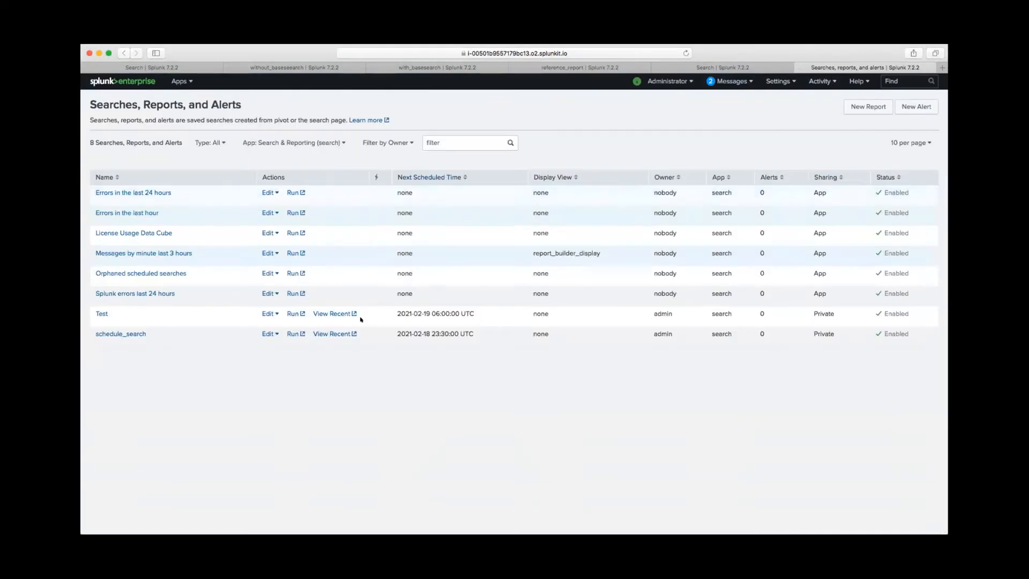
{"action": "left_click", "coordinate": [137, 336]}
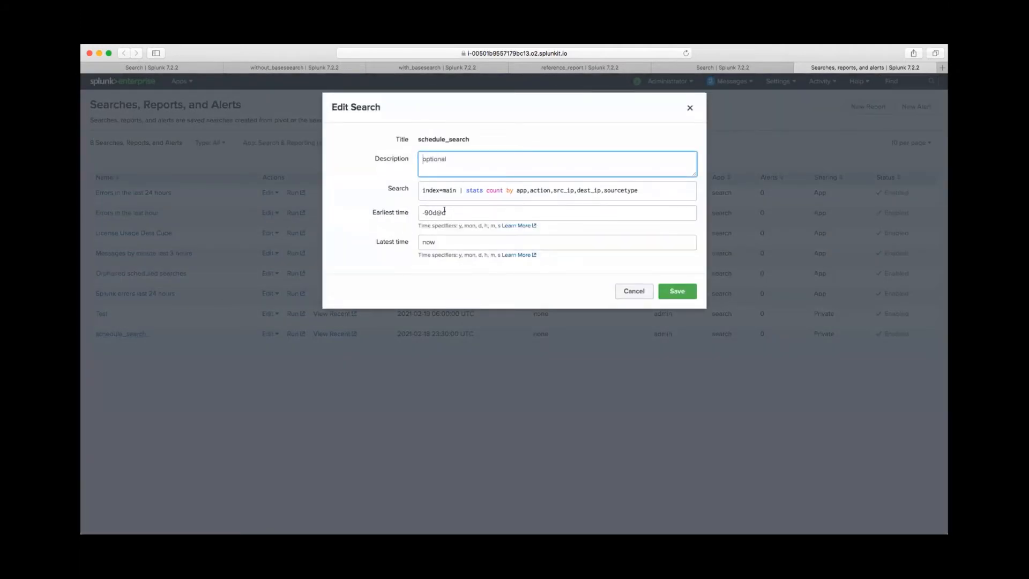
{"action": "left_click", "coordinate": [633, 291]}
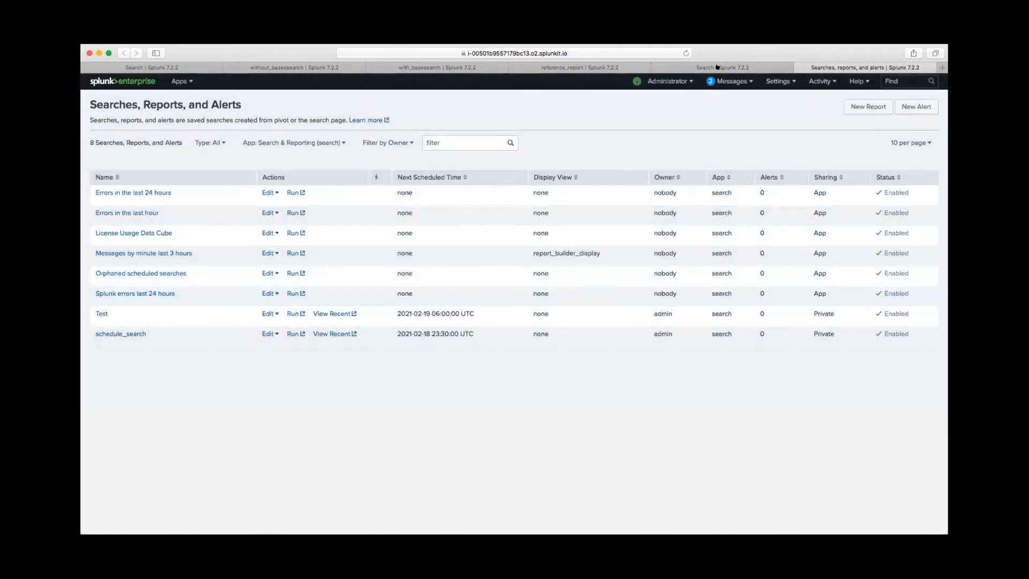
{"action": "left_click", "coordinate": [727, 65]}
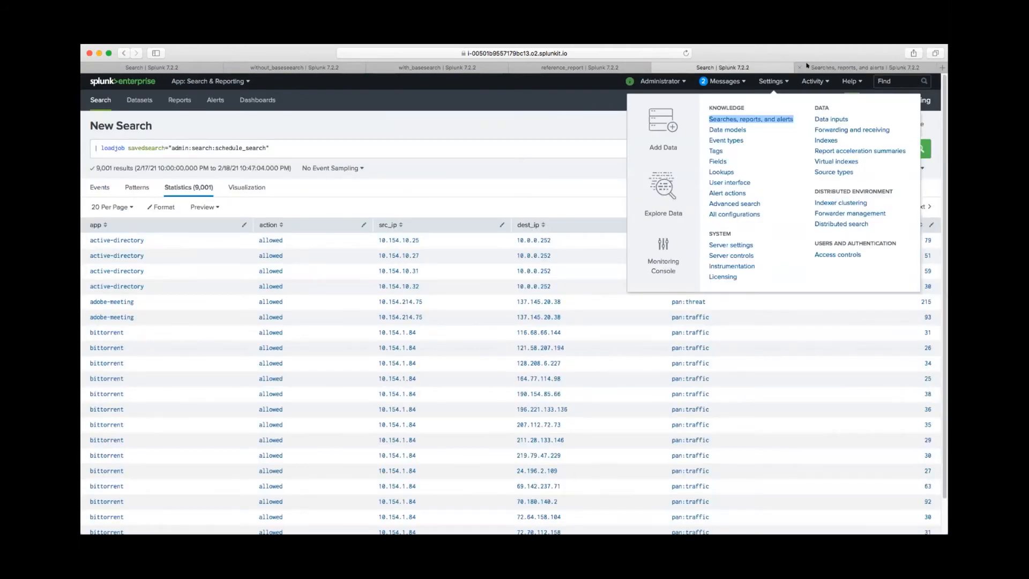
Step: Inspect the reference_report dashboard's source, highlight the schedule_search reference in the first panel's search element, and exit editing without saving
{"action": "left_click", "coordinate": [584, 68]}
{"action": "scroll", "coordinate": [468, 263], "scroll_direction": "up", "scroll_amount": 1}
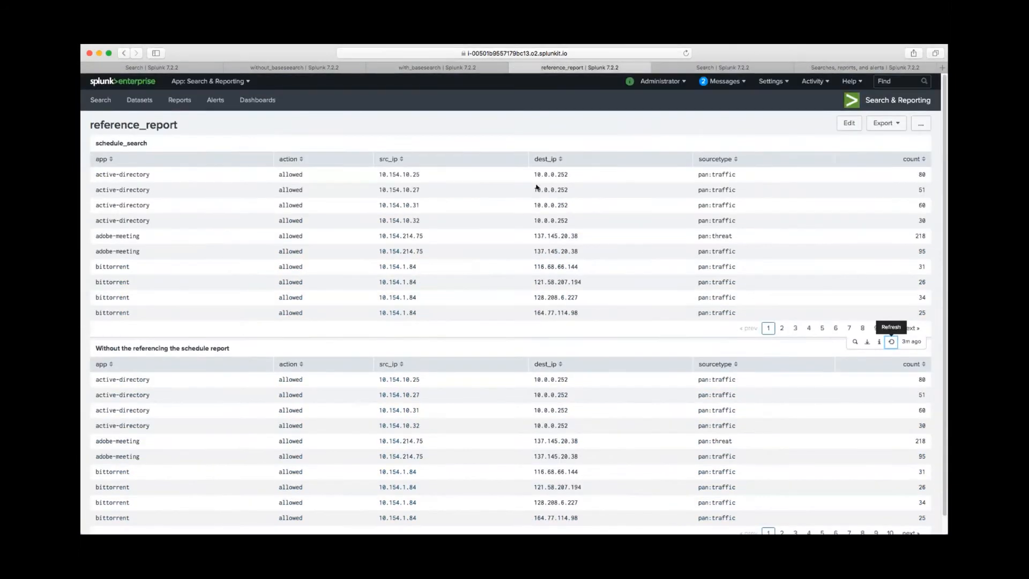
{"action": "left_click", "coordinate": [846, 123]}
{"action": "left_click", "coordinate": [185, 127]}
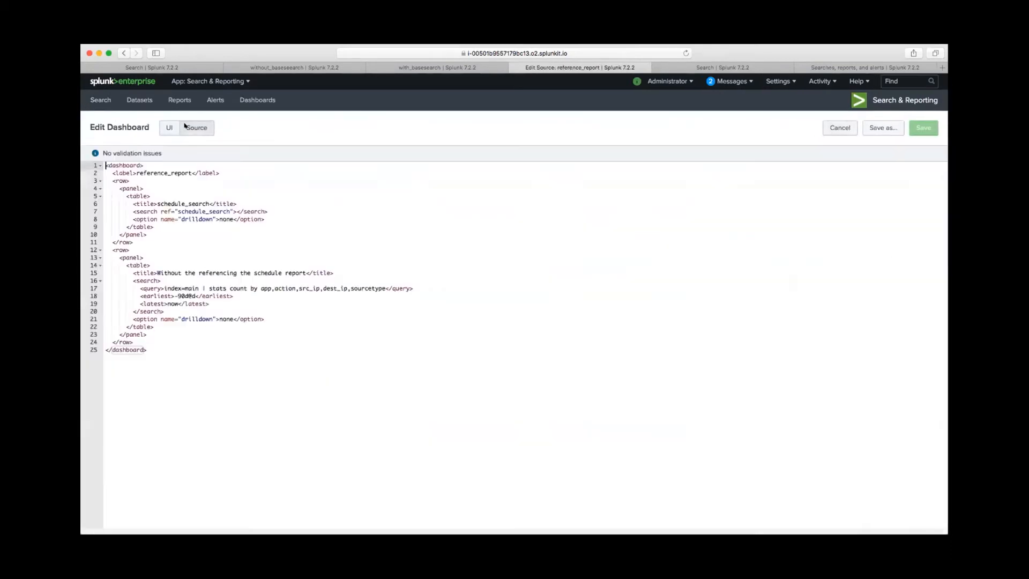
{"action": "left_click_drag", "start_coordinate": [268, 211], "coordinate": [133, 210]}
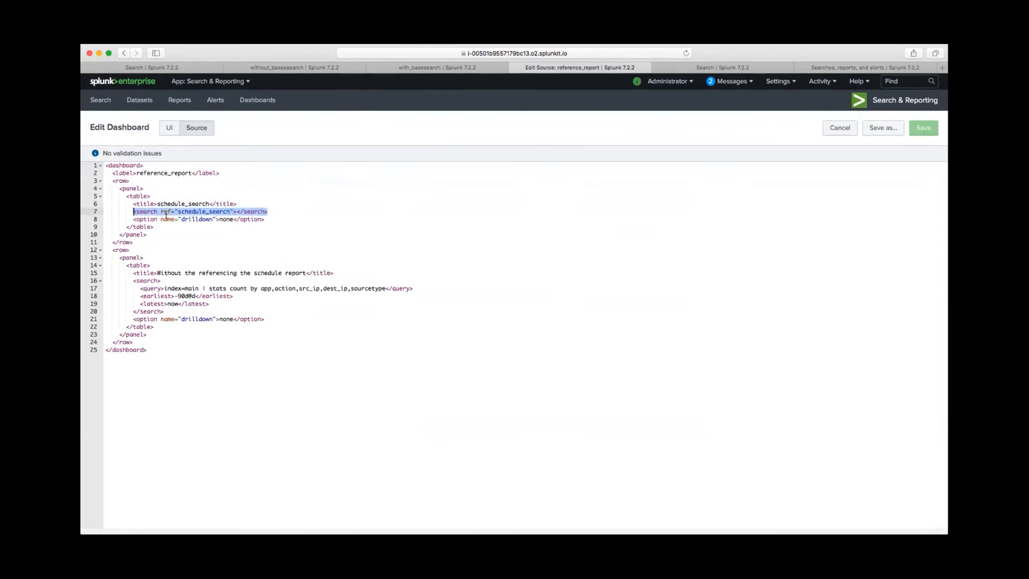
{"action": "double_click", "coordinate": [193, 211]}
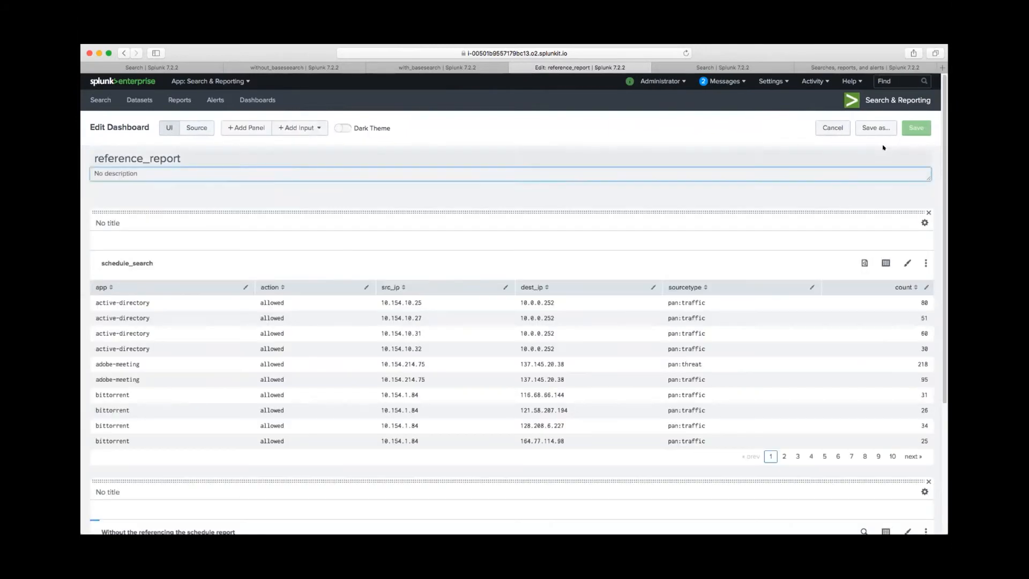
{"action": "left_click", "coordinate": [823, 128]}
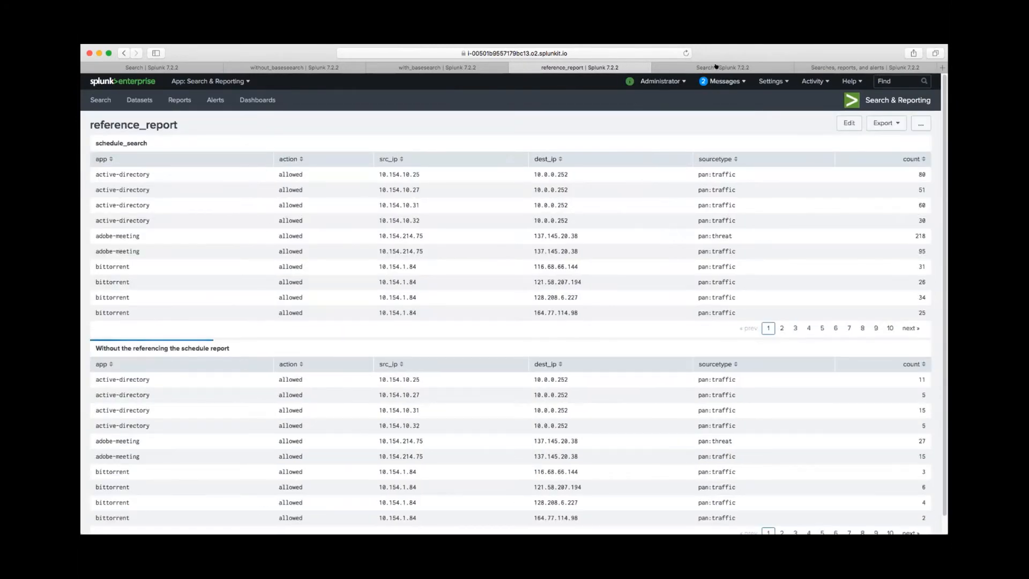
Step: Return to the loadjob search for admin:search:schedule_search and run it again twice
{"action": "left_click", "coordinate": [719, 66]}
{"action": "left_click", "coordinate": [376, 147]}
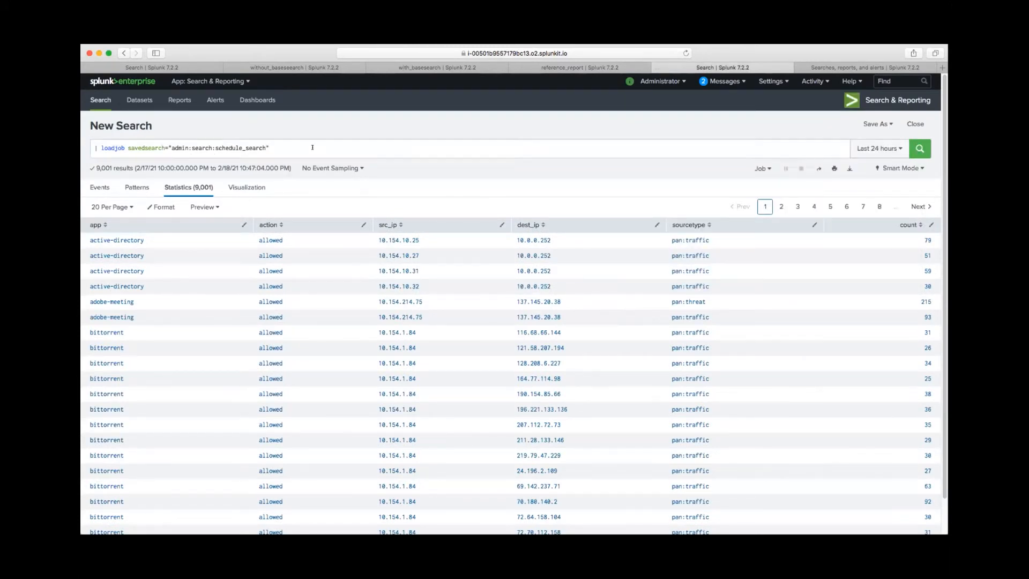
{"action": "key", "text": "Return"}
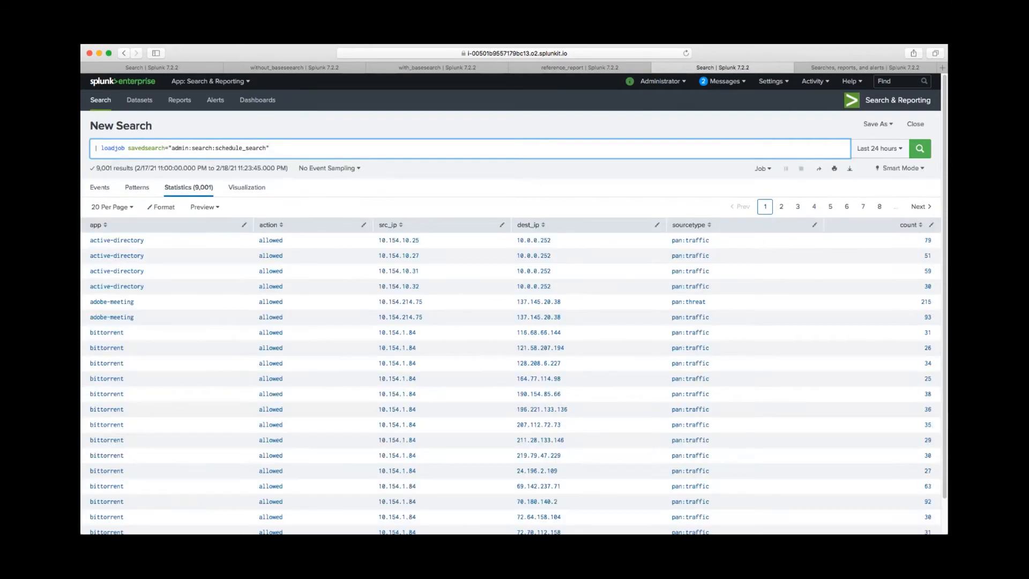
{"action": "key", "text": "Return"}
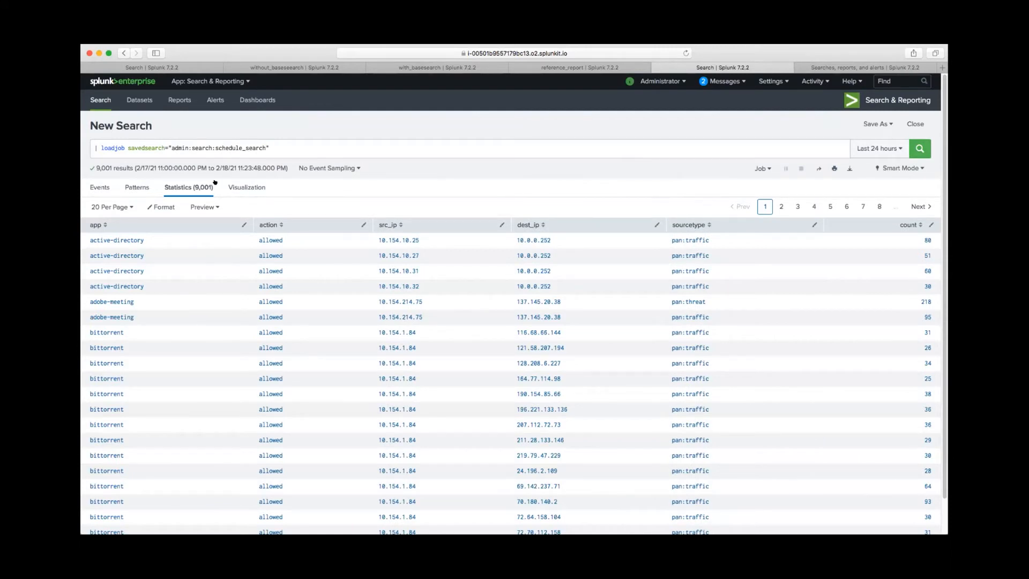
Step: Open schedule_search's search definition from the saved searches list and examine its earliest time
{"action": "left_click", "coordinate": [804, 68]}
{"action": "left_click", "coordinate": [270, 333]}
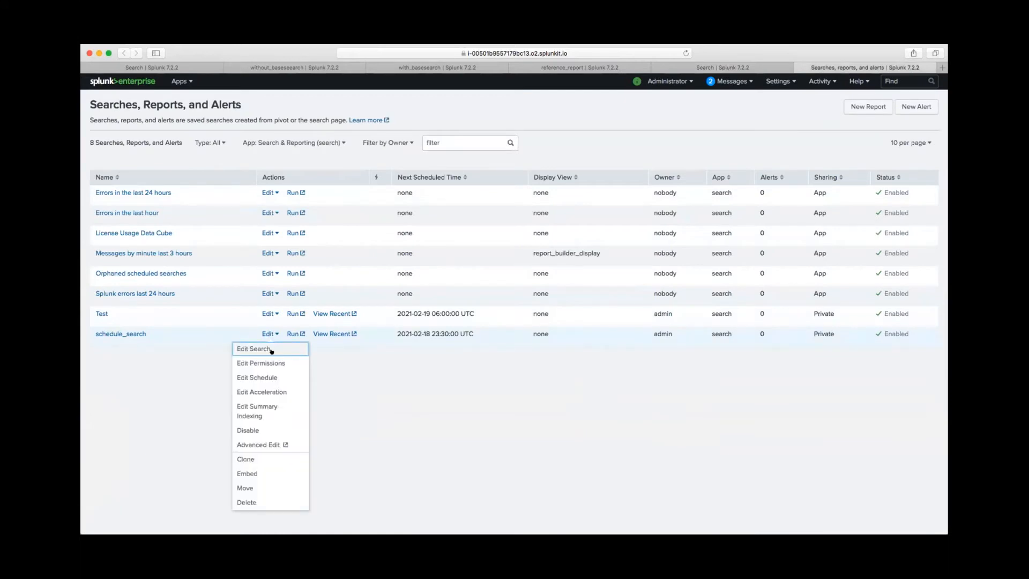
{"action": "left_click", "coordinate": [271, 351]}
{"action": "triple_click", "coordinate": [481, 208]}
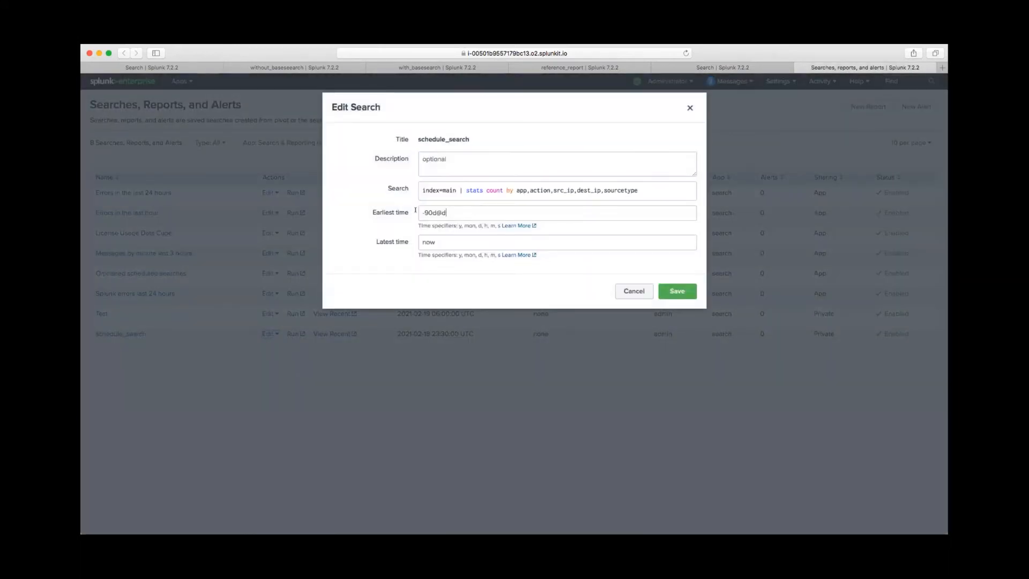
Step: Go back to the loadjob search and check its time range choices, leaving them closed without a new selection
{"action": "left_click", "coordinate": [742, 66]}
{"action": "left_click", "coordinate": [760, 148]}
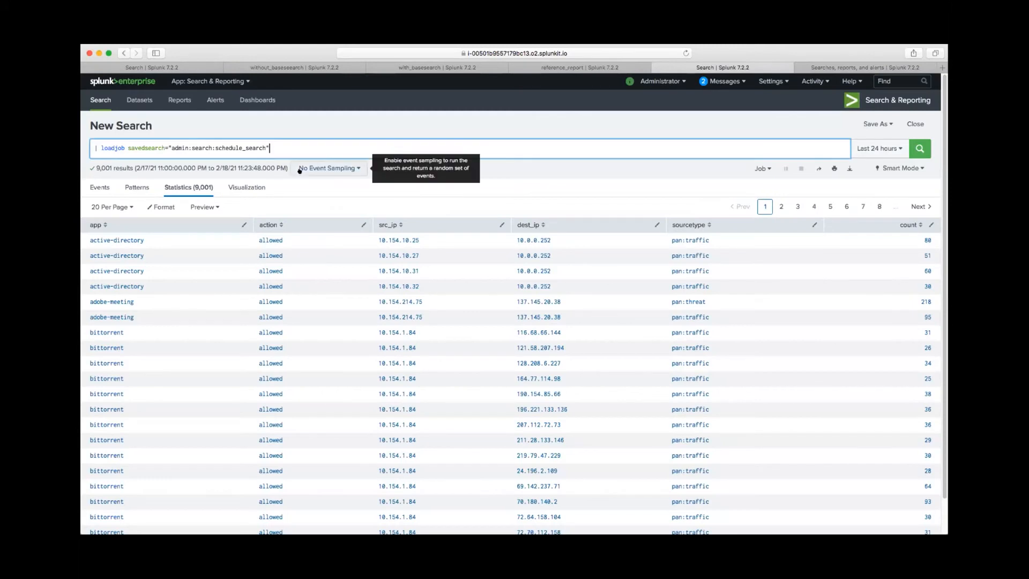
{"action": "left_click", "coordinate": [879, 149]}
{"action": "left_click", "coordinate": [742, 149]}
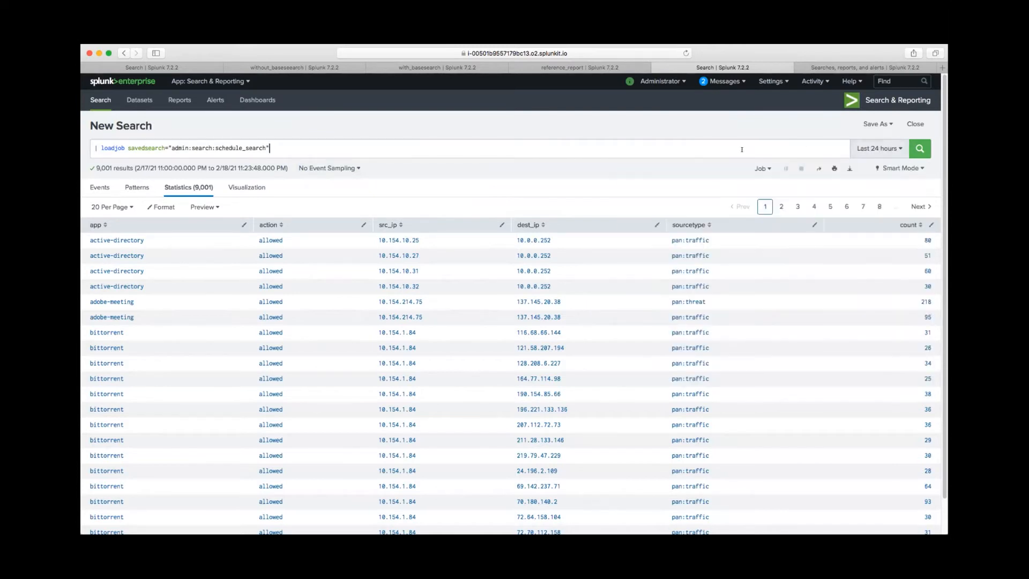
Step: Highlight the schedule_search report name and the loadjob command in the query
{"action": "double_click", "coordinate": [243, 147]}
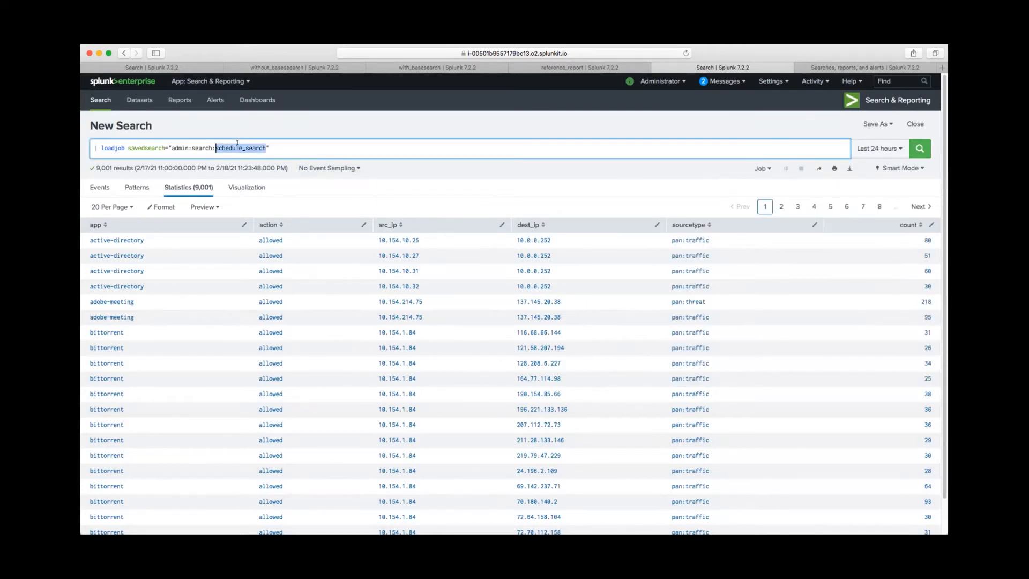
{"action": "left_click", "coordinate": [291, 141]}
{"action": "double_click", "coordinate": [106, 148]}
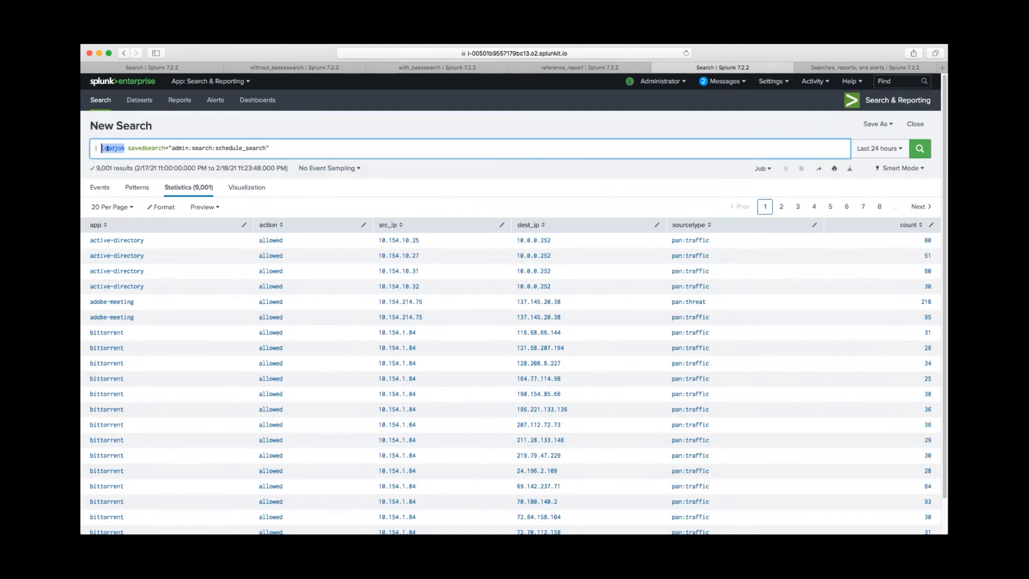
{"action": "left_click", "coordinate": [337, 146]}
Step: Rerun the loadjob query three times with the Last 24 hours range, and switch away from the browser
{"action": "left_click", "coordinate": [911, 149]}
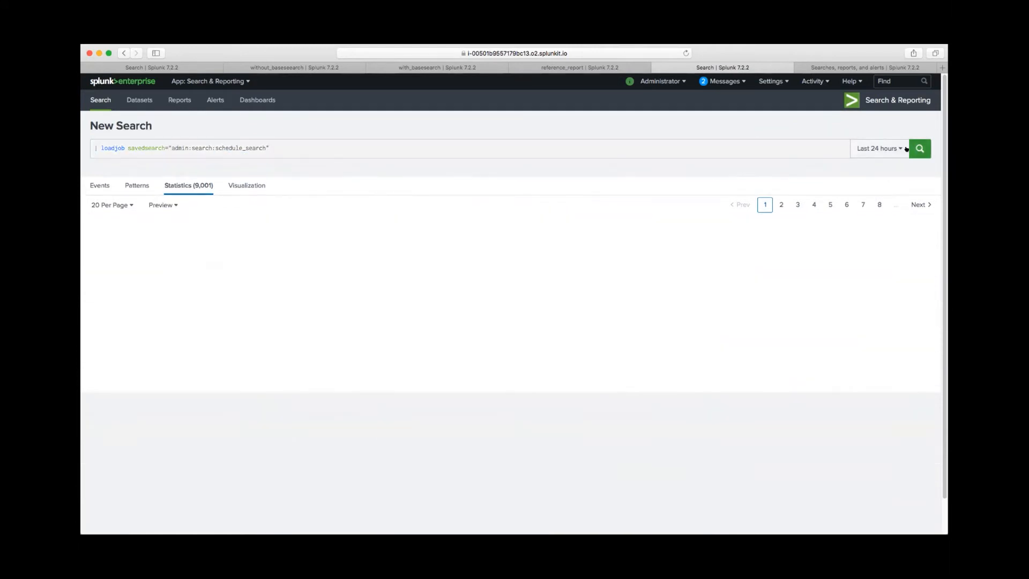
{"action": "left_click", "coordinate": [373, 148]}
{"action": "left_click", "coordinate": [920, 149]}
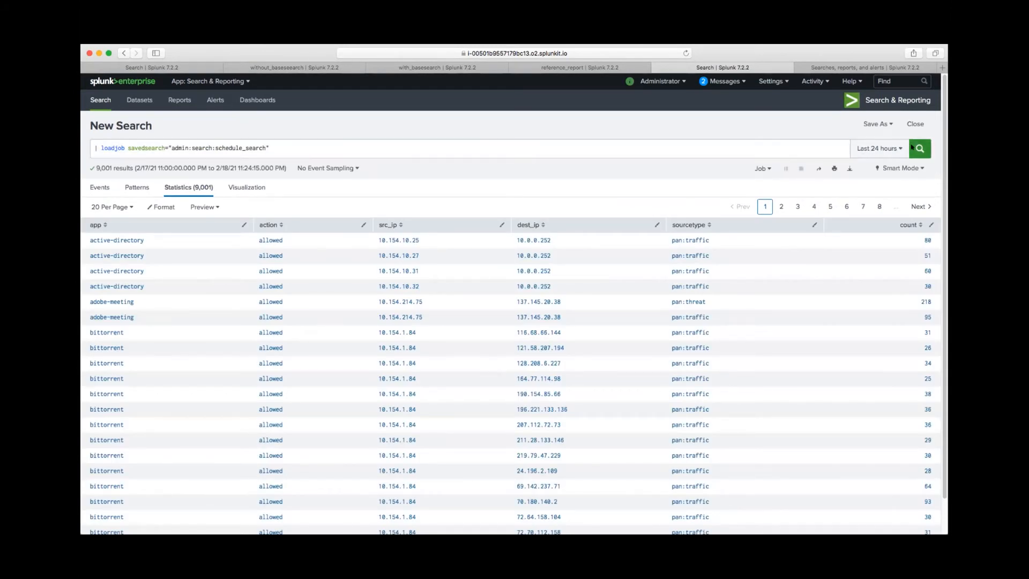
{"action": "left_click", "coordinate": [307, 146]}
{"action": "left_click", "coordinate": [919, 148]}
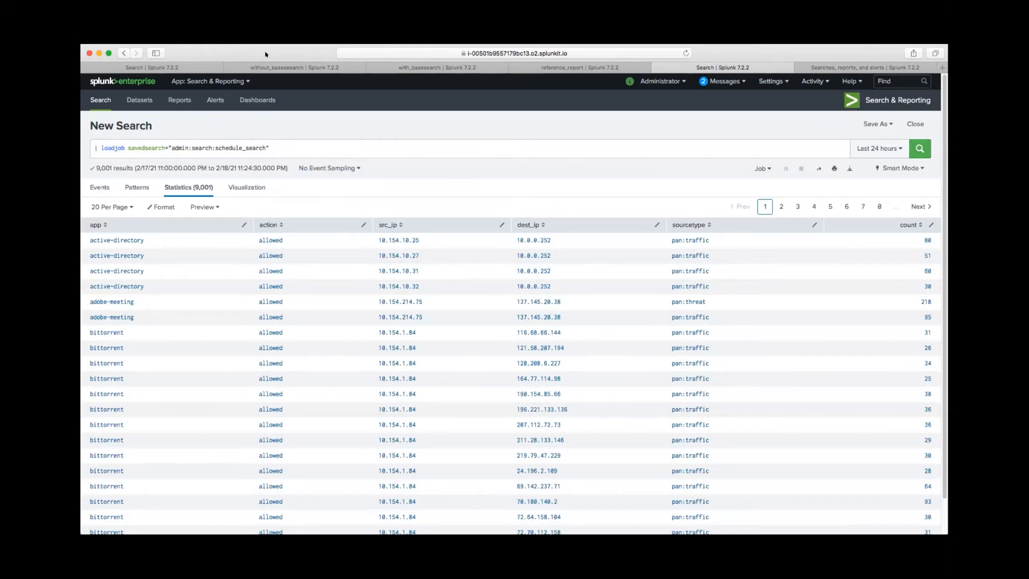
{"action": "left_click", "coordinate": [289, 146]}
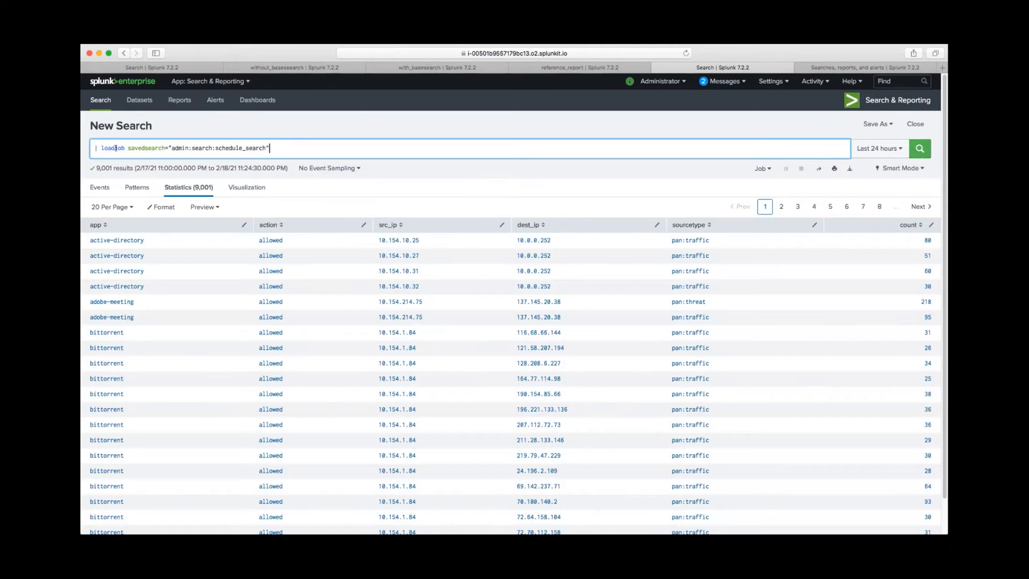
{"action": "key", "text": "super+Tab"}
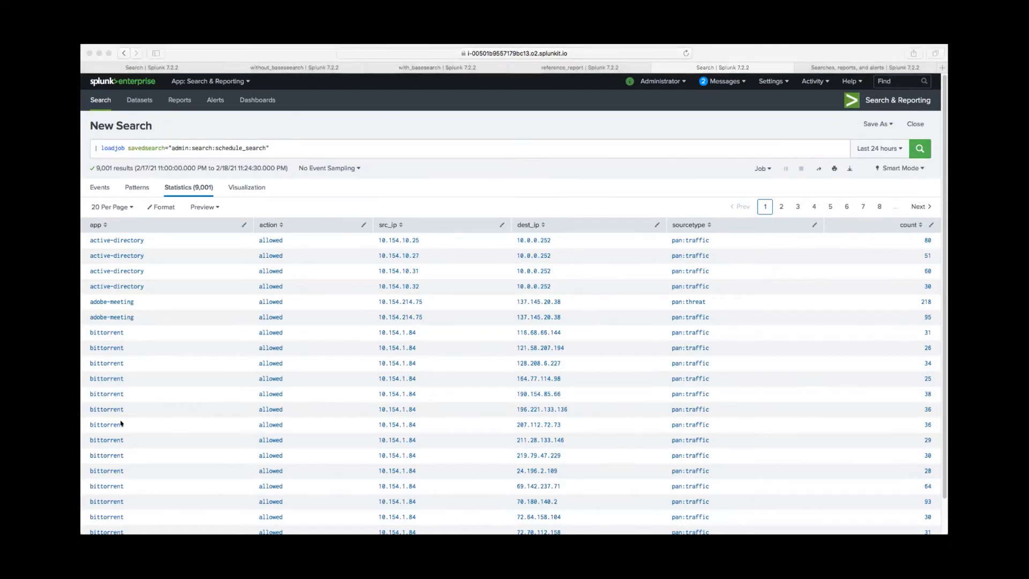